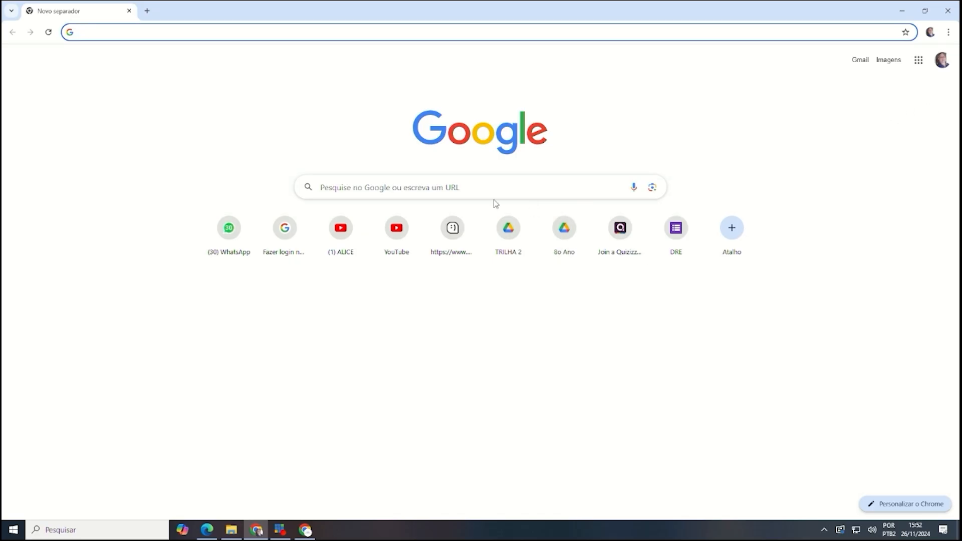
- Search Google for "gpt" and open a new ChatGPT chat from OpenAI's ChatGPT overview page
{"action": "left_click", "coordinate": [463, 186]}
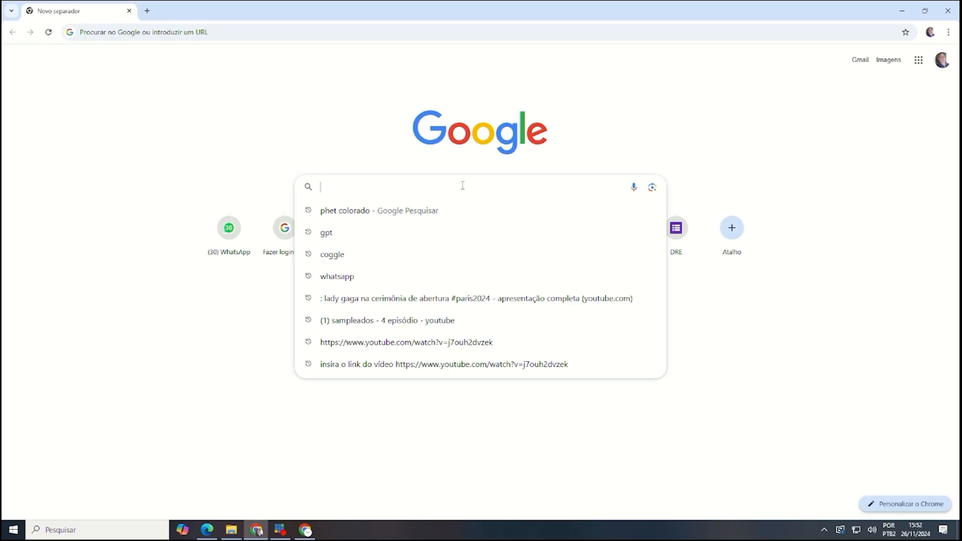
{"action": "left_click", "coordinate": [341, 236]}
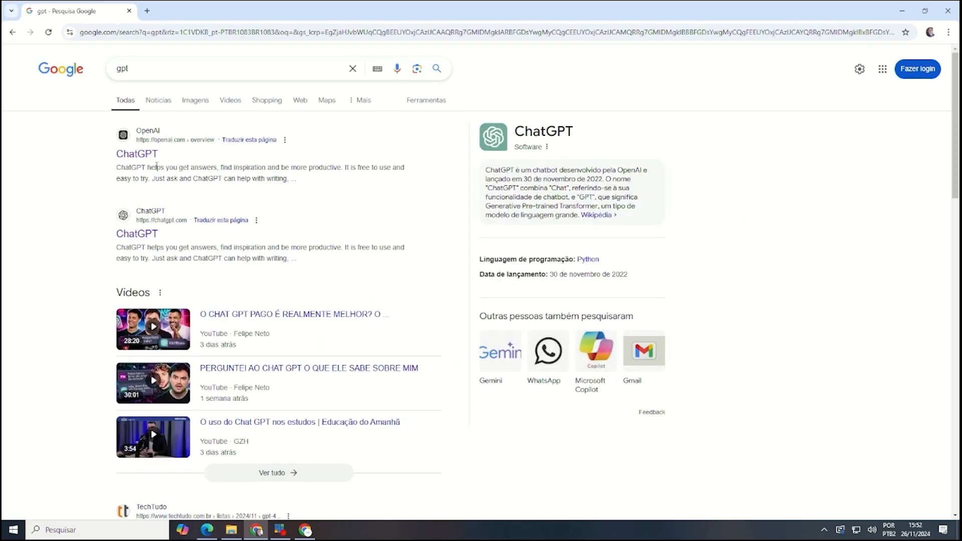
{"action": "left_click", "coordinate": [153, 157]}
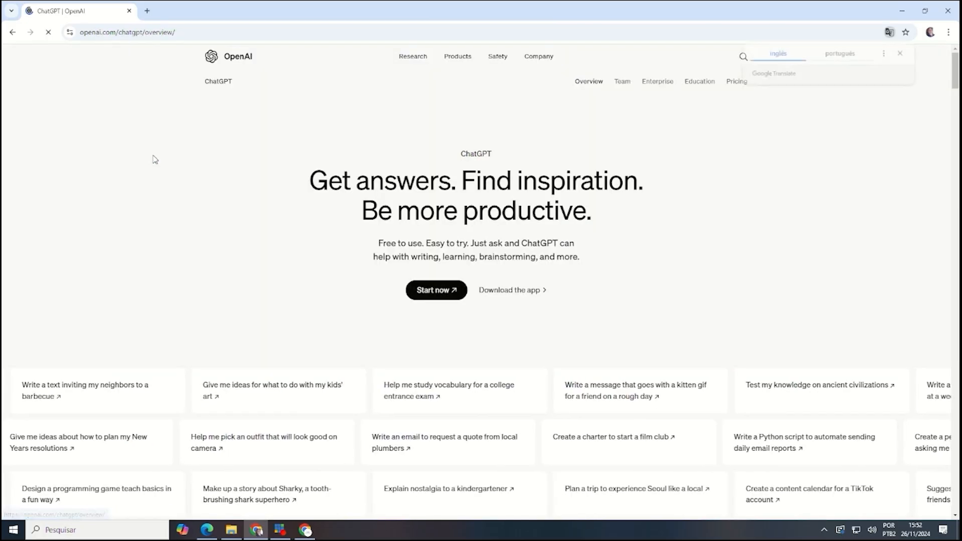
{"action": "left_click", "coordinate": [445, 287]}
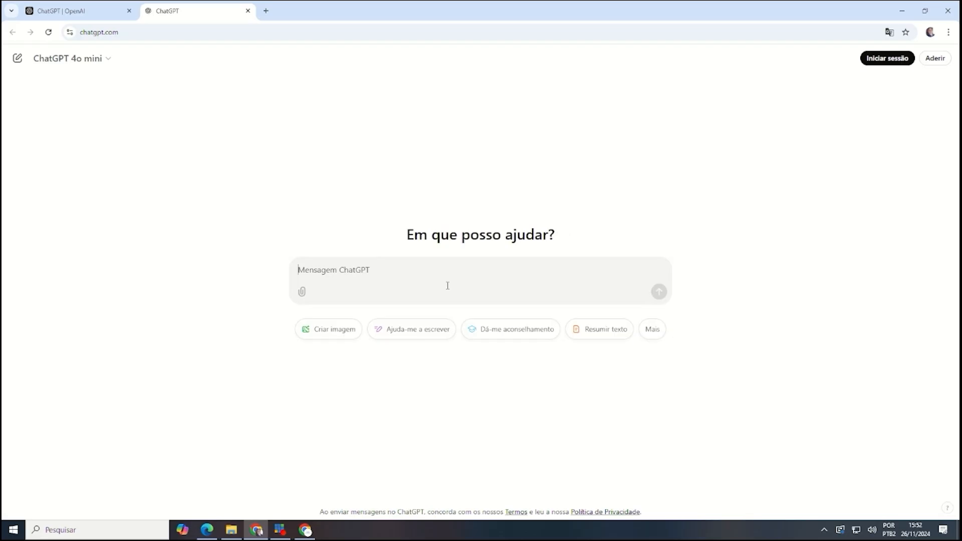
- Find Coggle through a Google search in a separate browser tab and create a new blank diagram there
{"action": "left_click", "coordinate": [266, 11]}
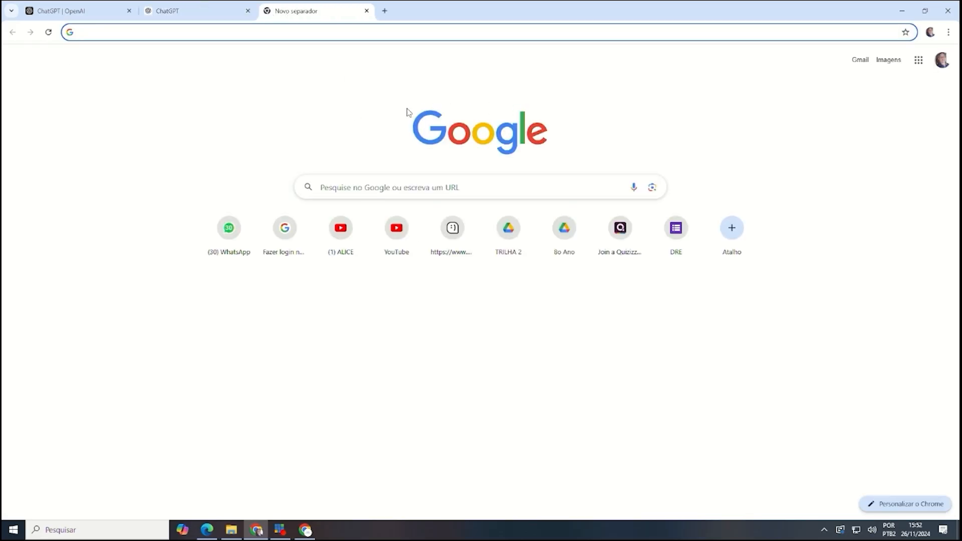
{"action": "left_click", "coordinate": [380, 191]}
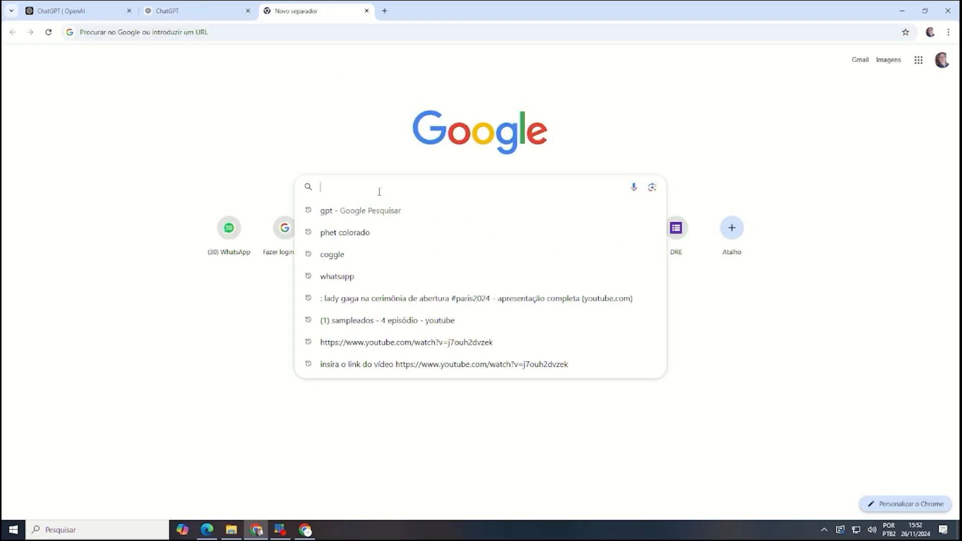
{"action": "left_click", "coordinate": [340, 256]}
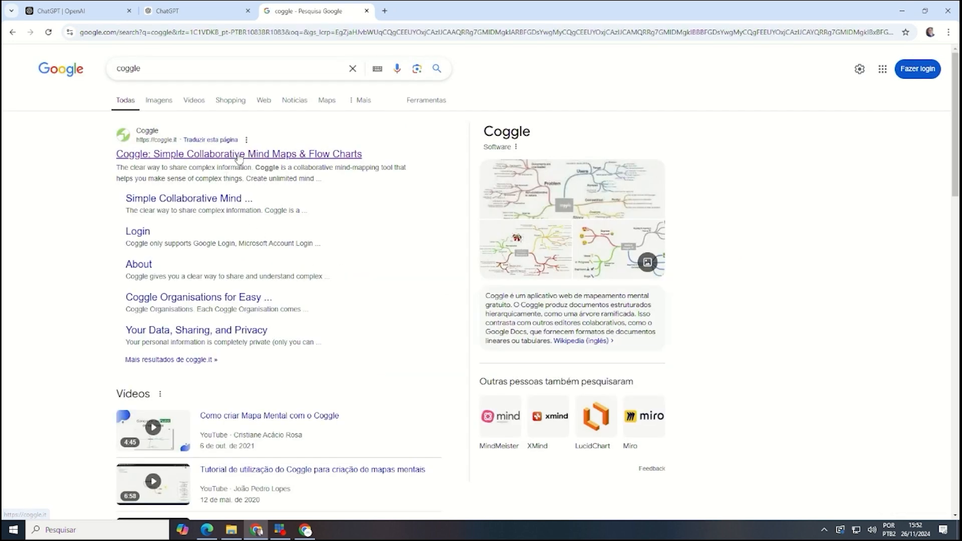
{"action": "left_click", "coordinate": [238, 155]}
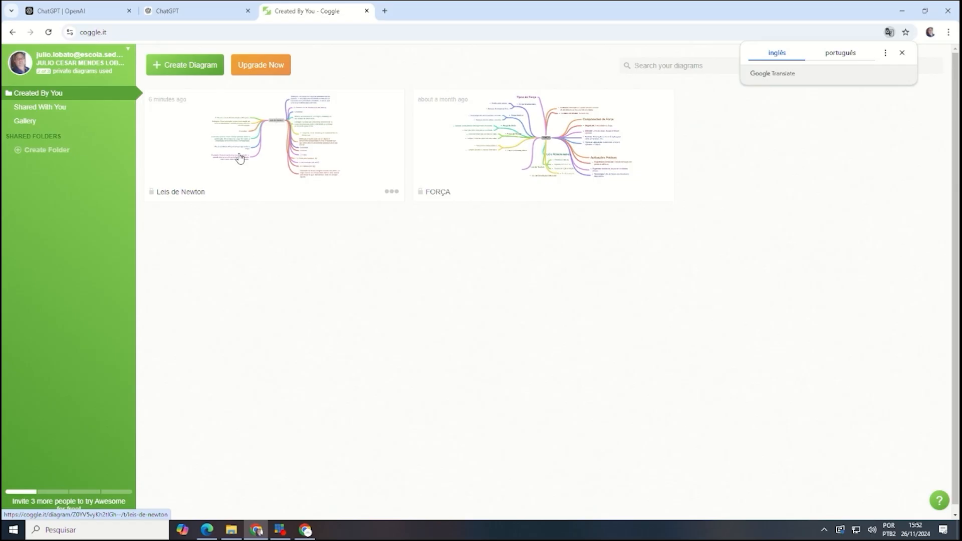
{"action": "left_click", "coordinate": [203, 74]}
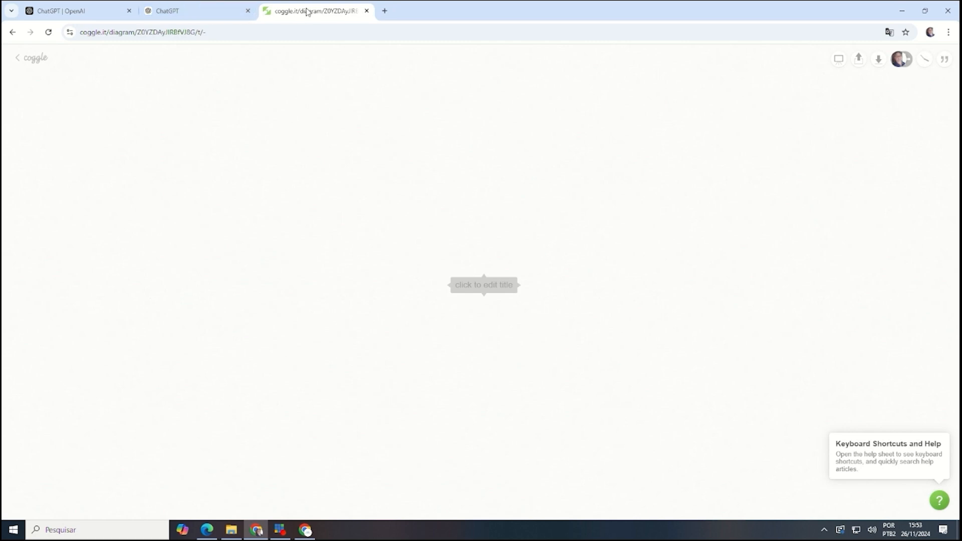
- Switch to ChatGPT and send the prompt "Construa um mapa mental sobre as leis de newton"
{"action": "left_click", "coordinate": [209, 15]}
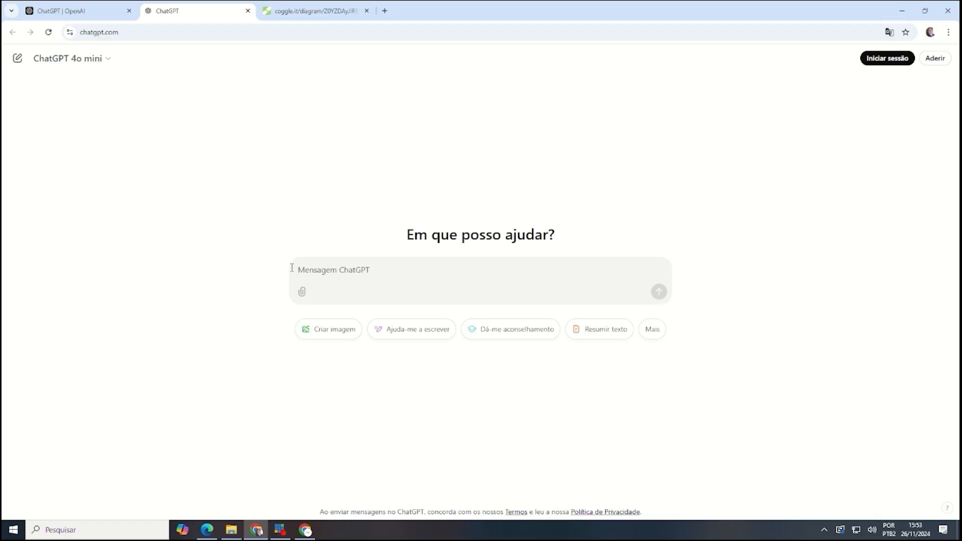
{"action": "type", "text": "q"}
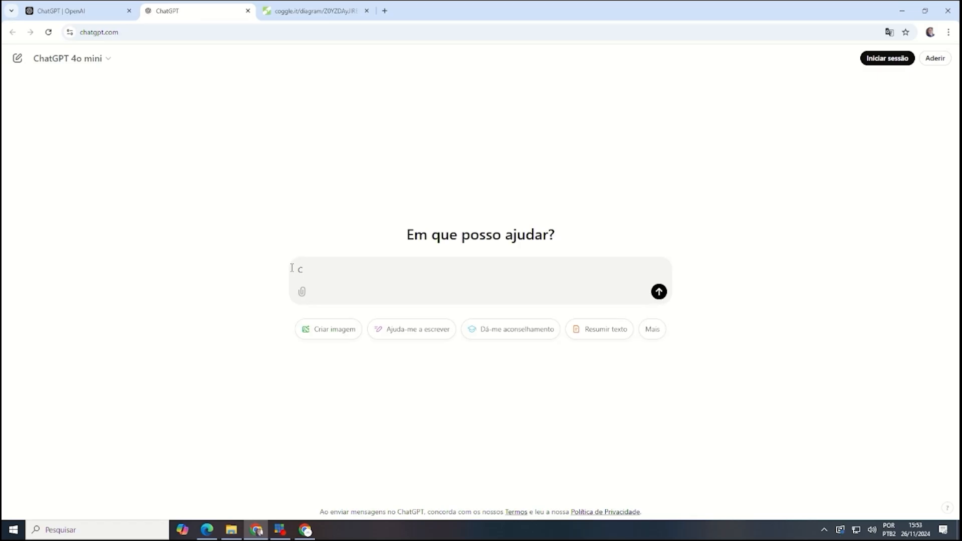
{"action": "type", "text": "onstrua um ma"}
{"action": "key", "text": "BackSpace"}
{"action": "type", "text": "pa"}
{"action": "key", "text": "BackSpace"}
{"action": "key", "text": "BackSpace"}
{"action": "key", "text": "BackSpace"}
{"action": "type", "text": "apa mental sobre as le"}
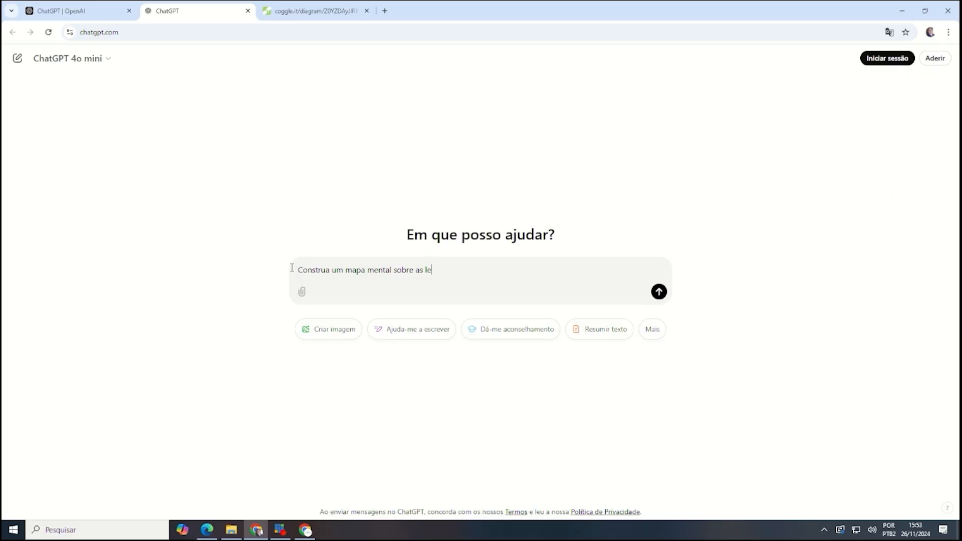
{"action": "type", "text": "is de newton"}
{"action": "key", "text": "Return"}
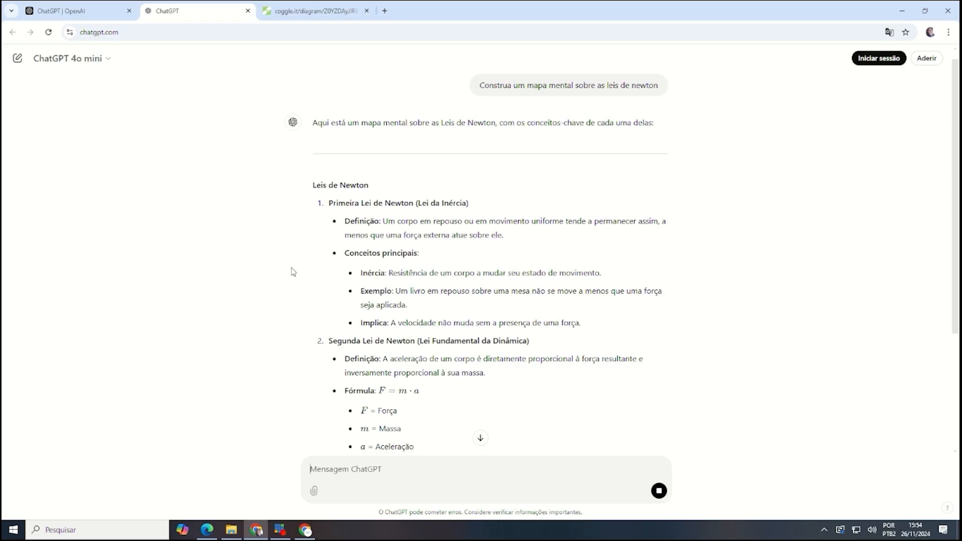
- Review the generated mind map outline and copy its heading "Leis de Newton"
{"action": "scroll", "coordinate": [321, 263], "scroll_direction": "down", "scroll_amount": 2}
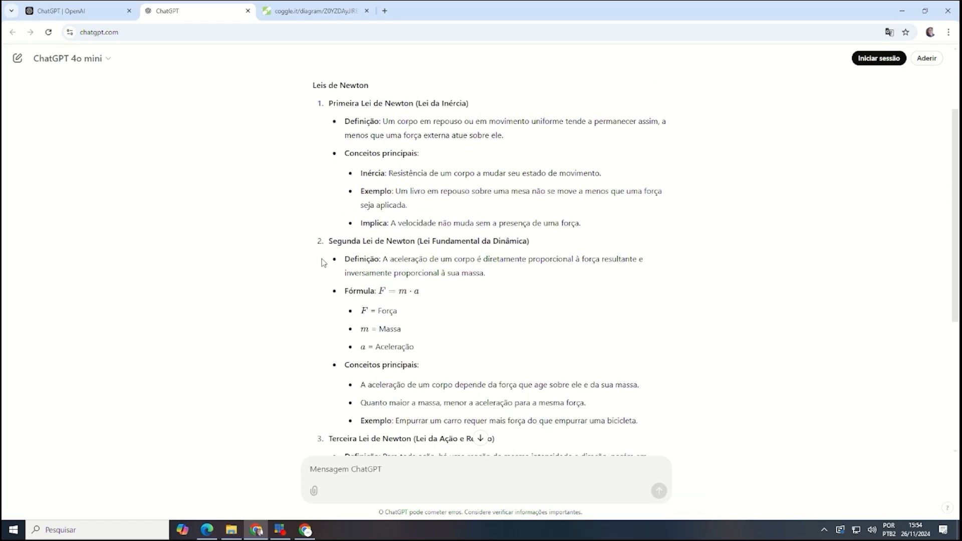
{"action": "scroll", "coordinate": [324, 263], "scroll_direction": "down", "scroll_amount": 5}
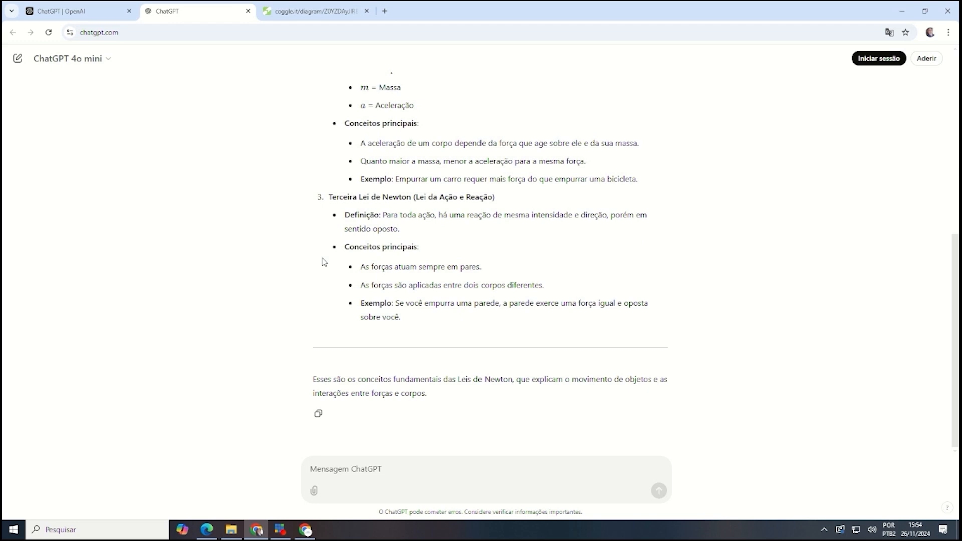
{"action": "scroll", "coordinate": [324, 262], "scroll_direction": "up", "scroll_amount": 1}
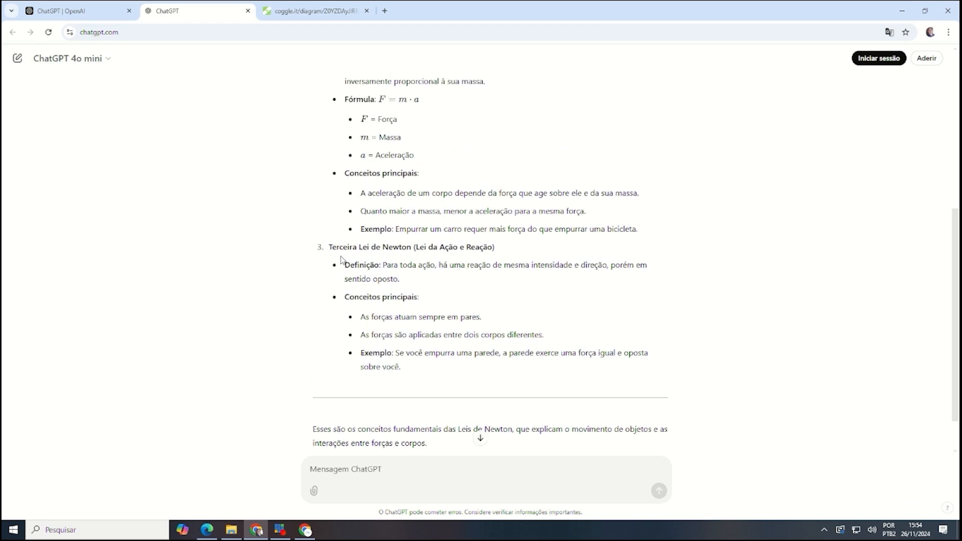
{"action": "scroll", "coordinate": [341, 259], "scroll_direction": "up", "scroll_amount": 5}
{"action": "scroll", "coordinate": [343, 260], "scroll_direction": "up", "scroll_amount": 1}
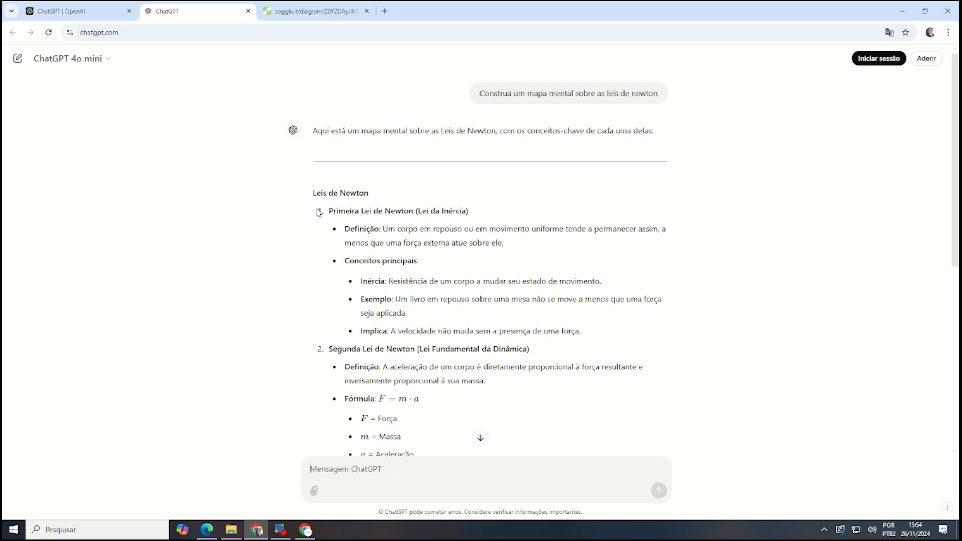
{"action": "left_click_drag", "start_coordinate": [312, 195], "coordinate": [376, 193]}
{"action": "key", "text": "ctrl+c"}
{"action": "right_click", "coordinate": [347, 191]}
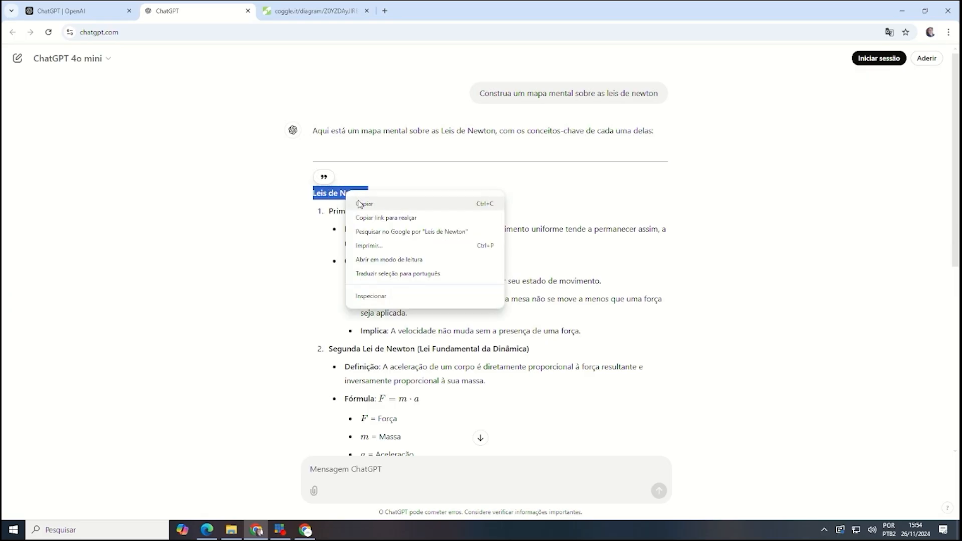
{"action": "left_click", "coordinate": [364, 204]}
- Switch to the Coggle diagram and paste "Leis de Newton" as the central title
{"action": "left_click", "coordinate": [334, 13]}
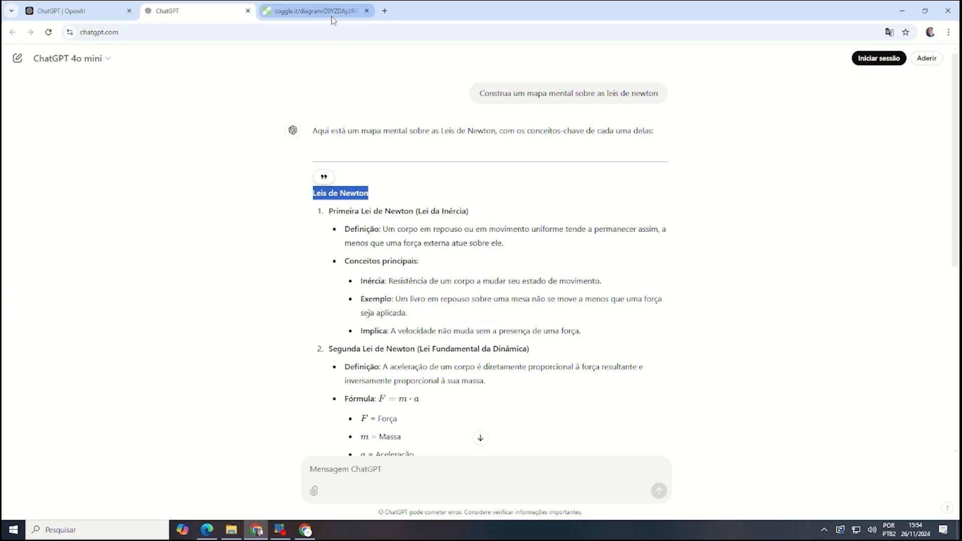
{"action": "left_click", "coordinate": [484, 285]}
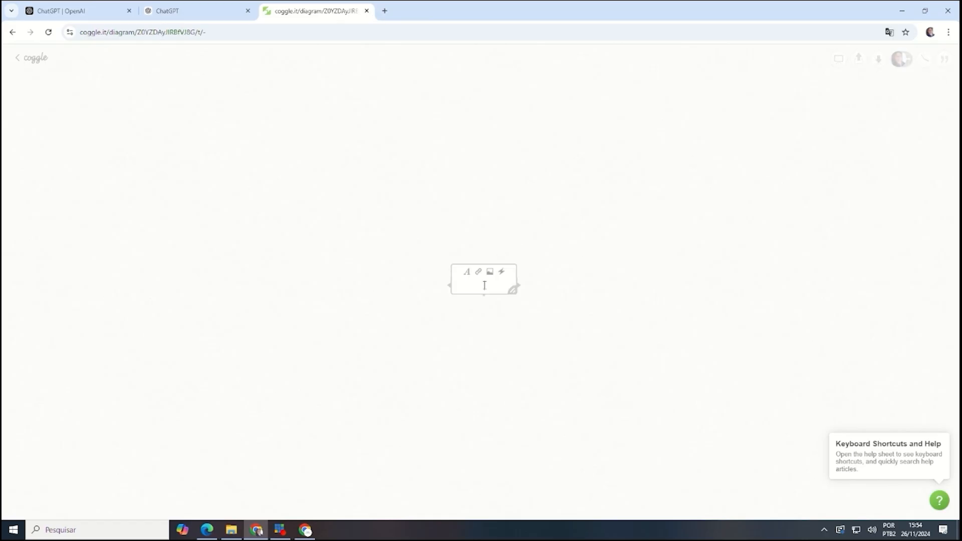
{"action": "right_click", "coordinate": [492, 287]}
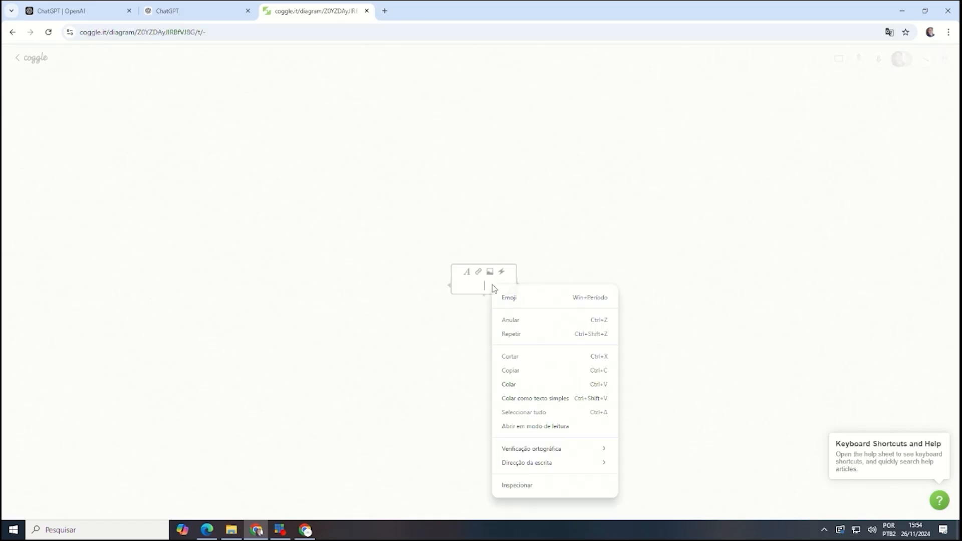
{"action": "left_click", "coordinate": [517, 386]}
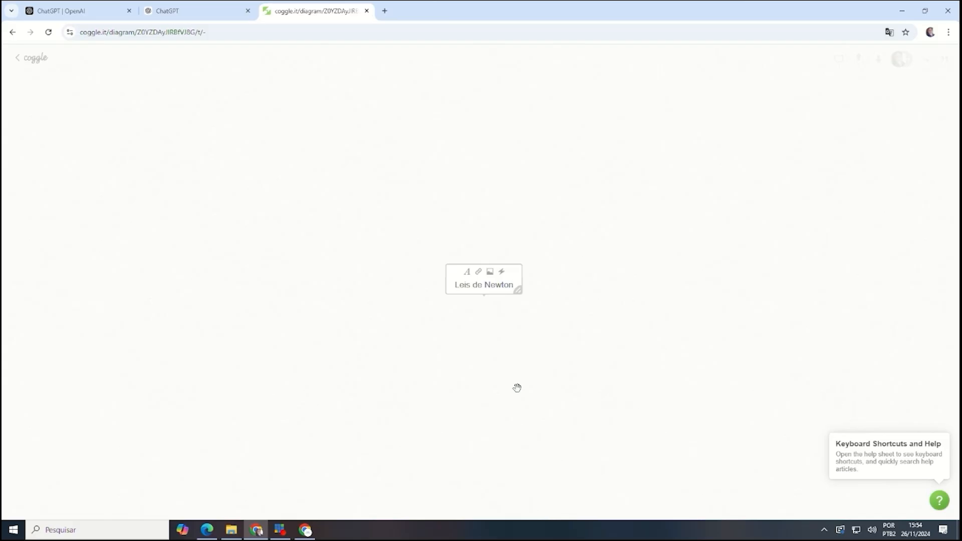
- In the ChatGPT answer, copy the outline from "Primeira Lei de Newton (Lei da Inércia)" through the third law's example
{"action": "left_click", "coordinate": [221, 11]}
{"action": "left_click", "coordinate": [319, 215]}
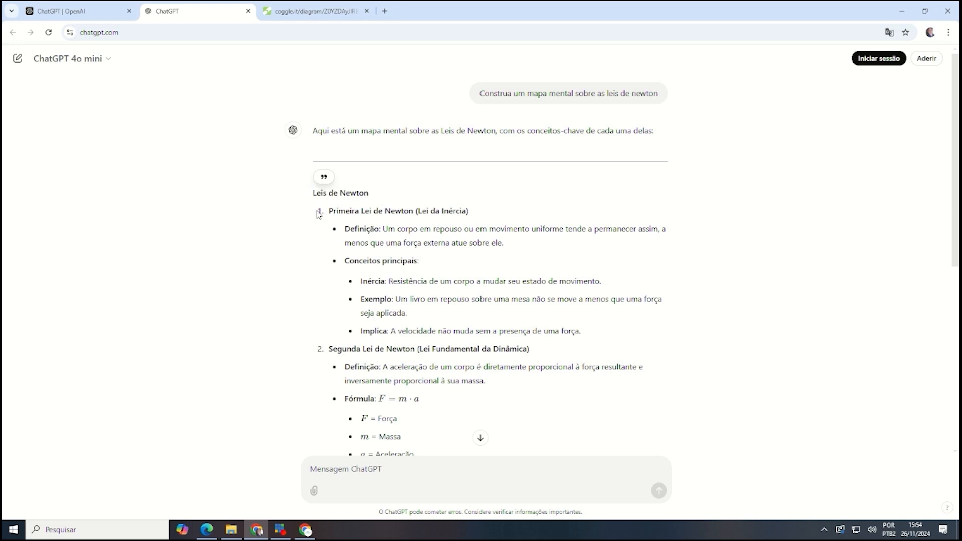
{"action": "left_click_drag", "start_coordinate": [321, 214], "coordinate": [338, 212]}
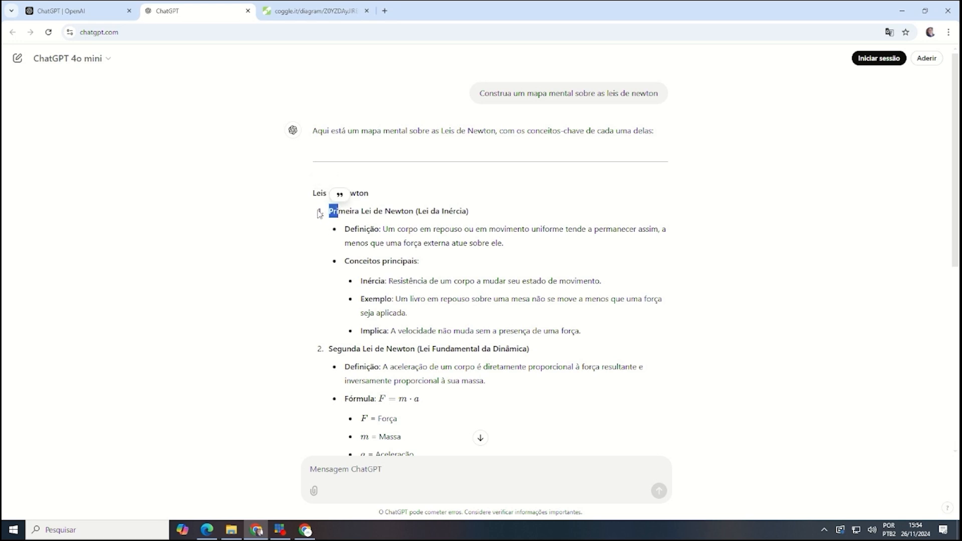
{"action": "left_click_drag", "start_coordinate": [317, 214], "coordinate": [568, 326]}
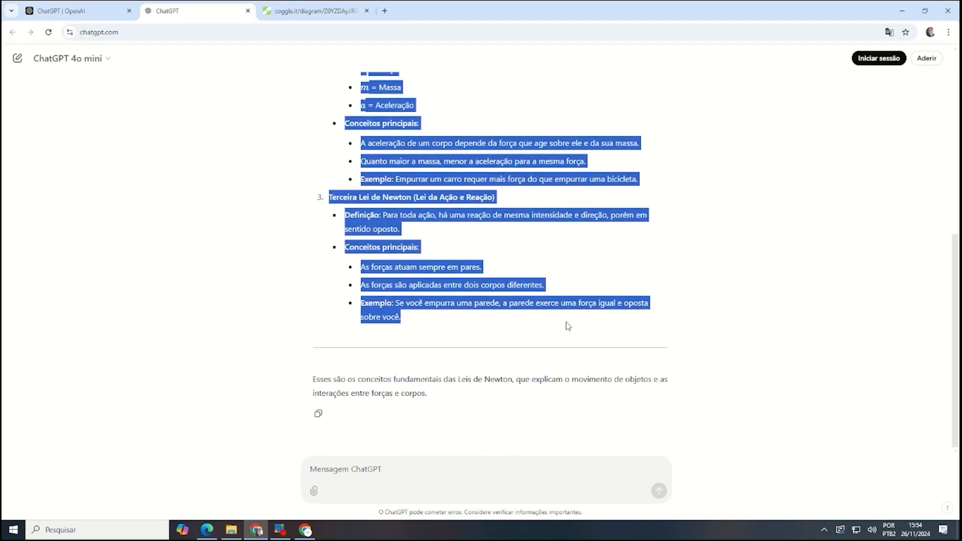
{"action": "right_click", "coordinate": [518, 160]}
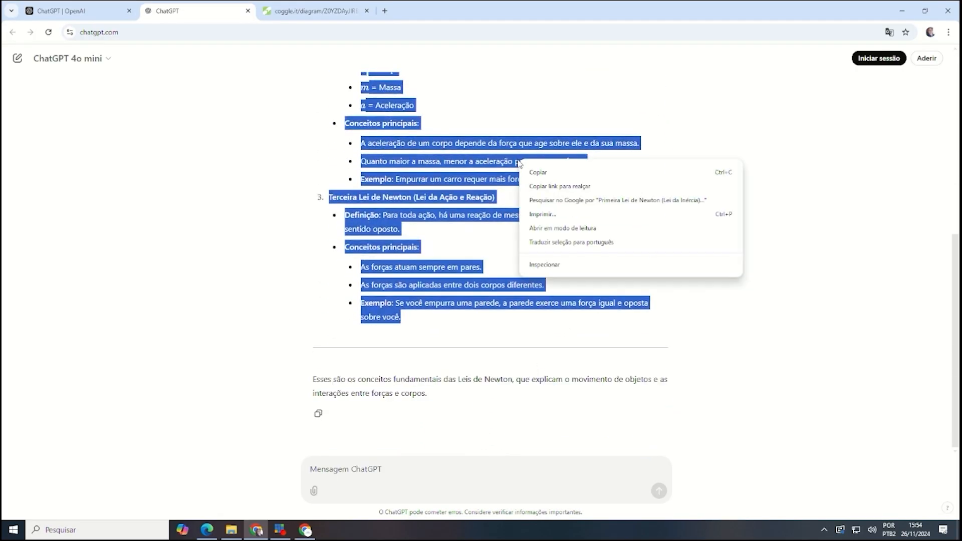
{"action": "left_click", "coordinate": [523, 172]}
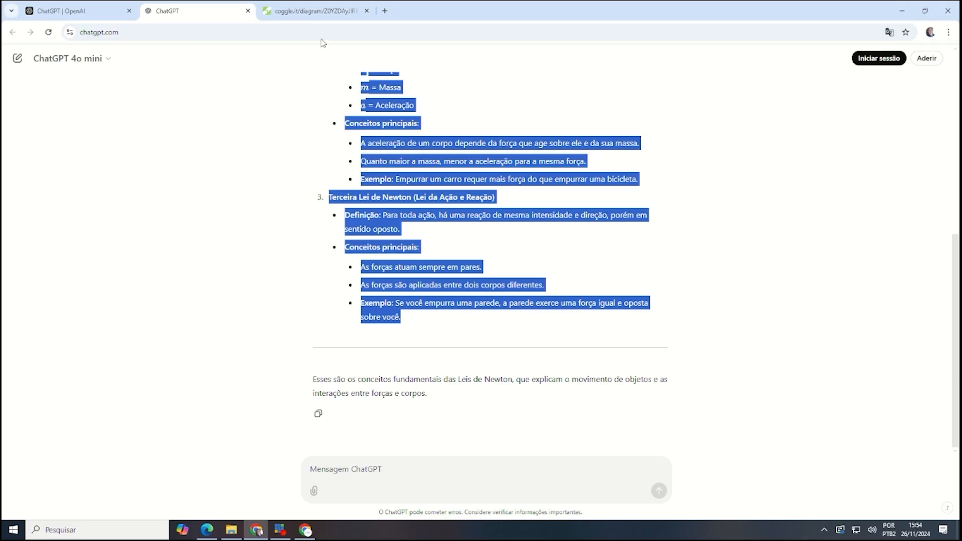
- Paste the copied outline into the Coggle diagram as branches of "Leis de Newton", confirming the multi-branch paste, and inspect the branches
{"action": "left_click", "coordinate": [320, 12]}
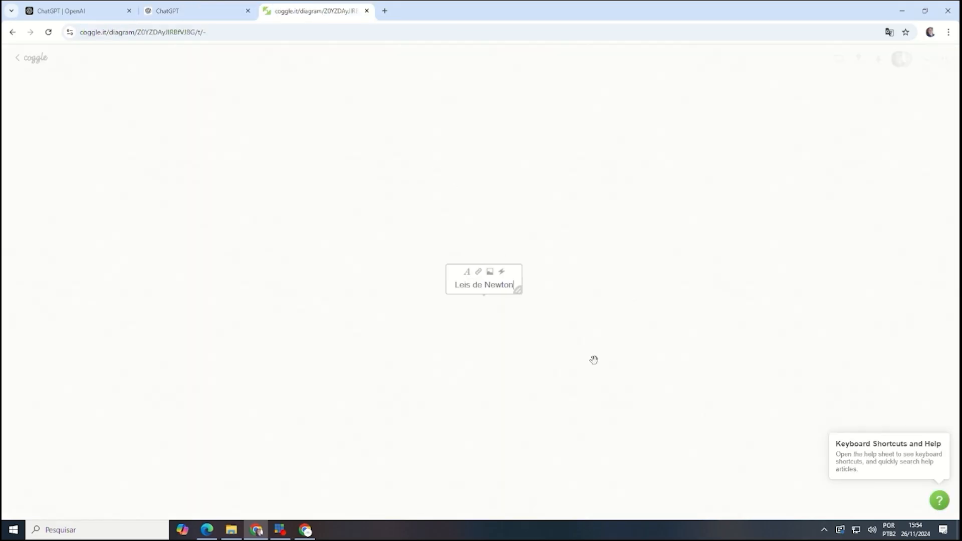
{"action": "key", "text": "ctrl+v"}
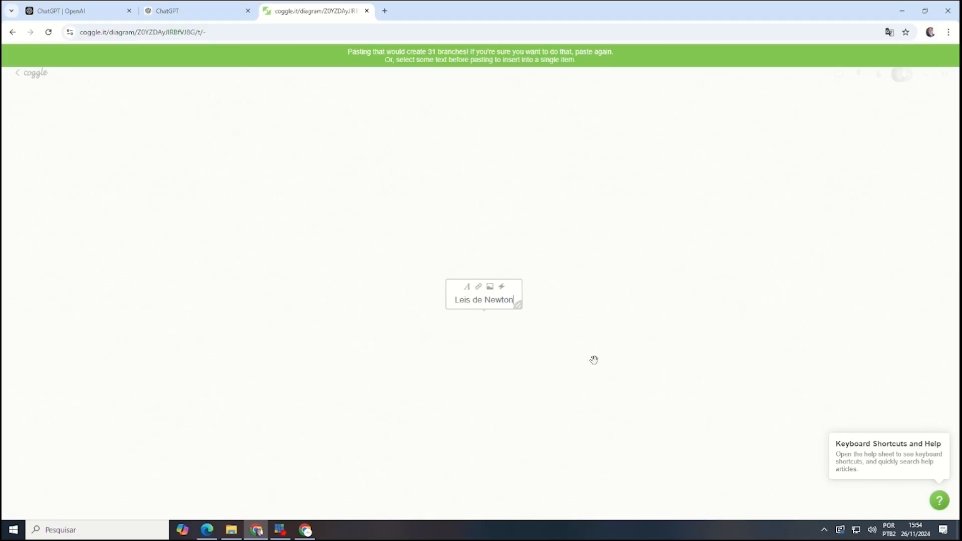
{"action": "right_click", "coordinate": [517, 300]}
{"action": "left_click", "coordinate": [544, 399]}
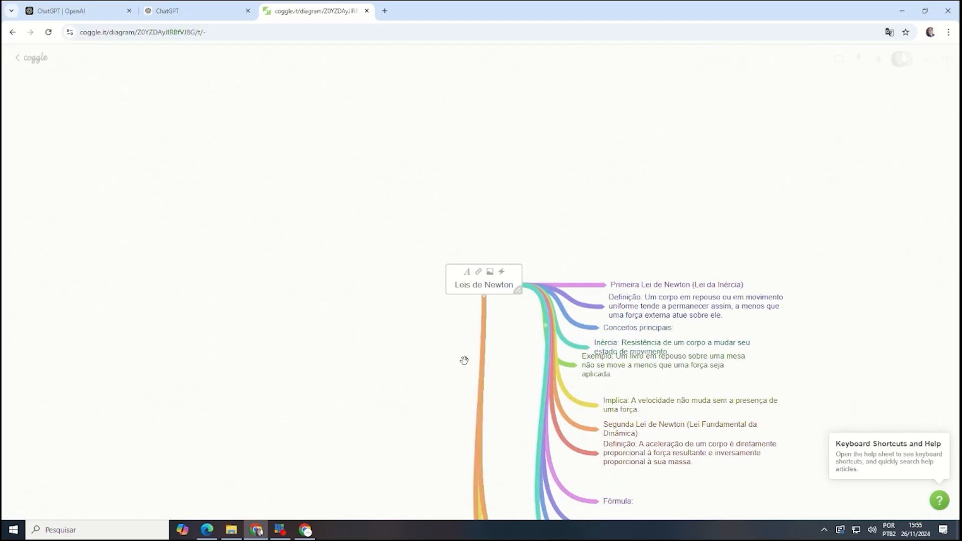
{"action": "scroll", "coordinate": [465, 359], "scroll_direction": "down", "scroll_amount": 1}
{"action": "scroll", "coordinate": [465, 361], "scroll_direction": "down", "scroll_amount": 4}
{"action": "scroll", "coordinate": [467, 360], "scroll_direction": "up", "scroll_amount": 2}
{"action": "scroll", "coordinate": [466, 360], "scroll_direction": "up", "scroll_amount": 1}
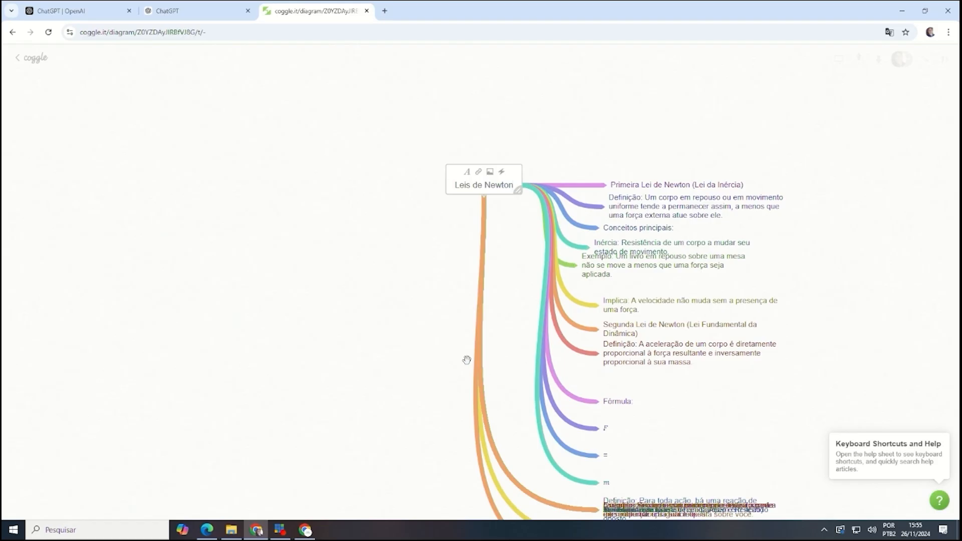
- Switch to the ChatGPT answer and review how the outline orders the three laws with their definitions, concepts and examples
{"action": "left_click", "coordinate": [196, 11]}
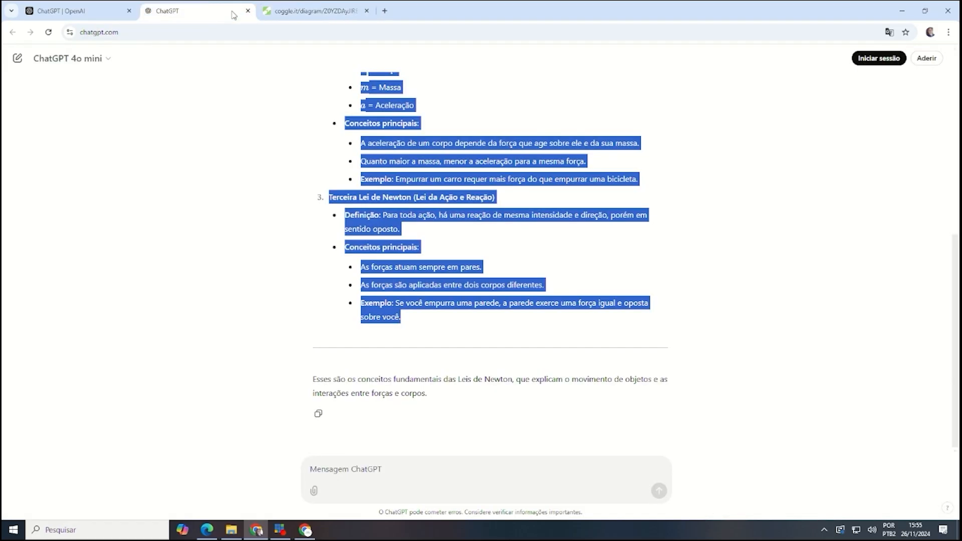
{"action": "scroll", "coordinate": [510, 111], "scroll_direction": "up", "scroll_amount": 6}
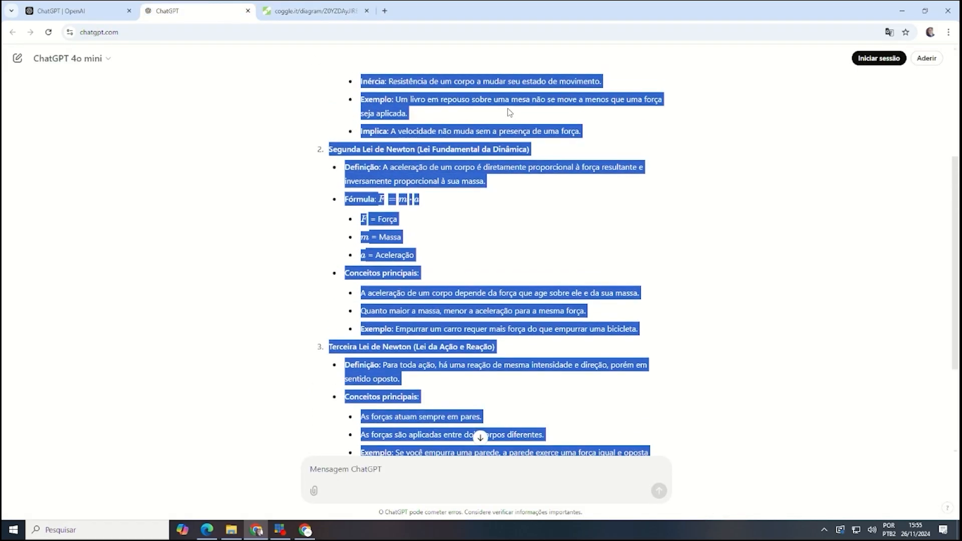
{"action": "left_click", "coordinate": [498, 161]}
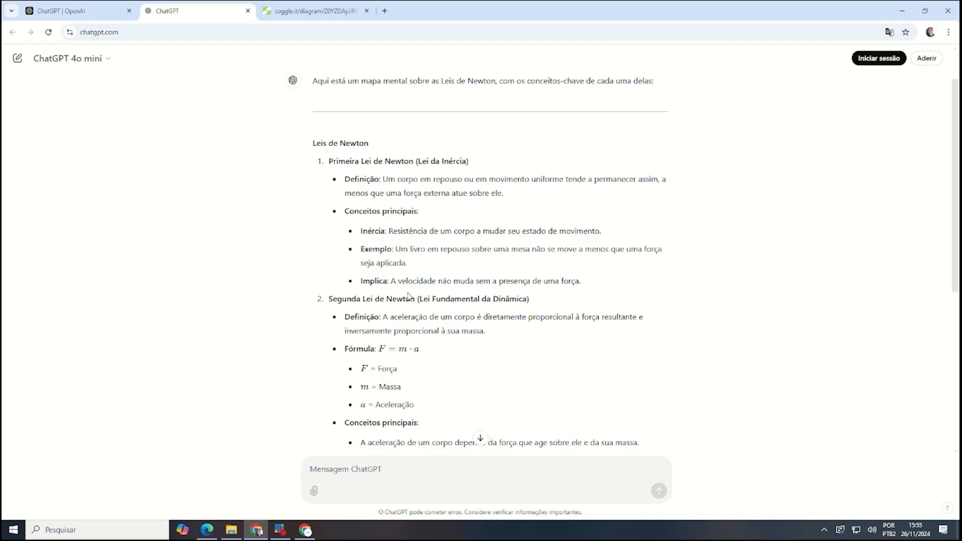
{"action": "scroll", "coordinate": [409, 284], "scroll_direction": "down", "scroll_amount": 5}
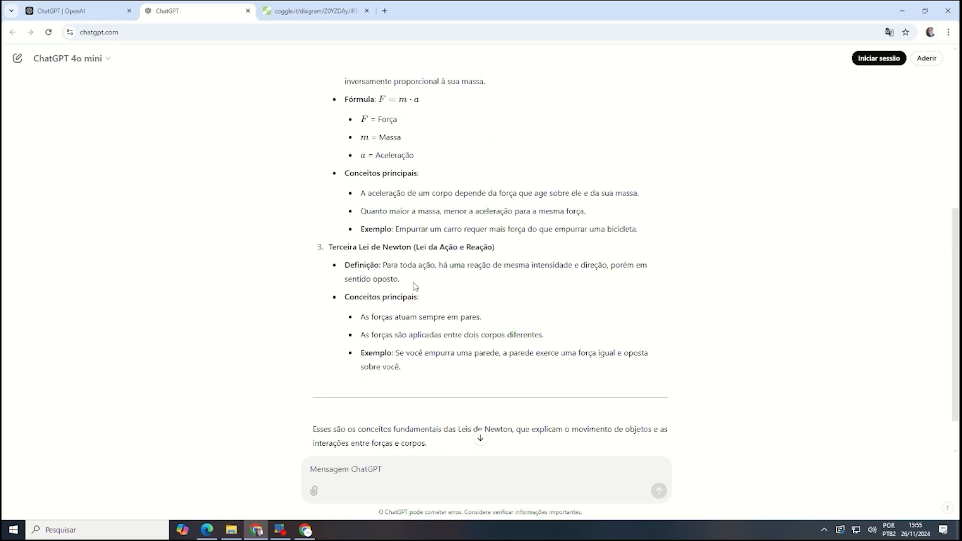
{"action": "scroll", "coordinate": [416, 286], "scroll_direction": "up", "scroll_amount": 4}
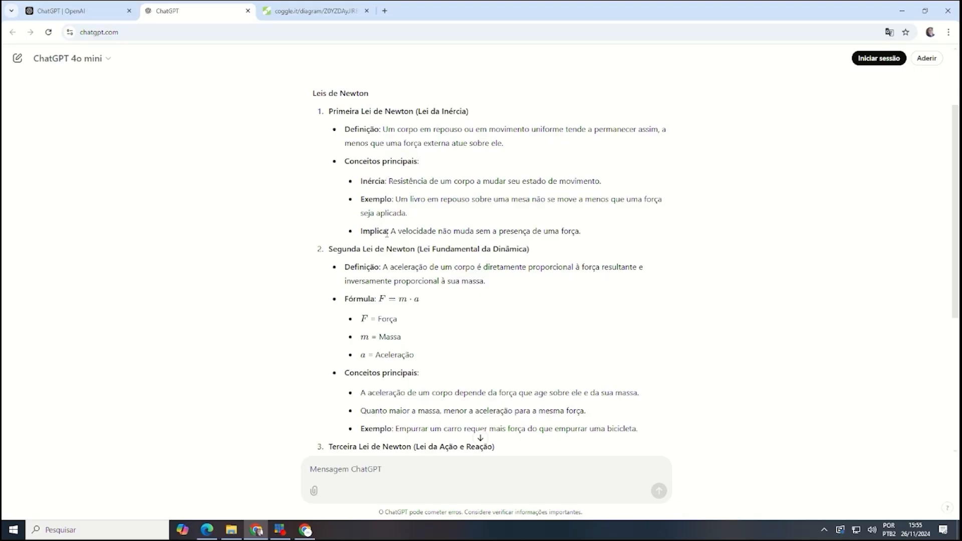
{"action": "scroll", "coordinate": [387, 232], "scroll_direction": "up", "scroll_amount": 2}
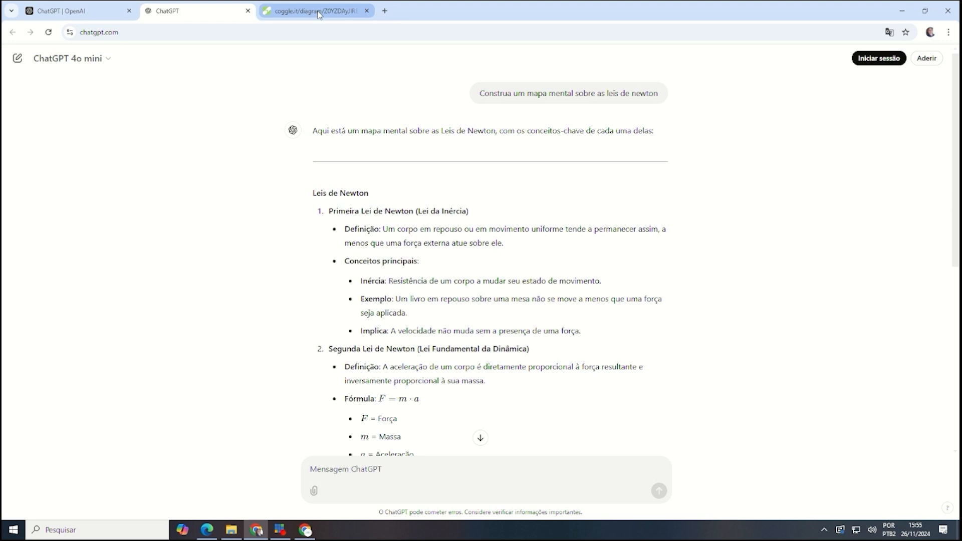
- Back in the Coggle diagram, move the first law's title, "Definição", "Conceitos principais:" and "Inércia" branches upward into a spaced-out stack
{"action": "left_click", "coordinate": [319, 12]}
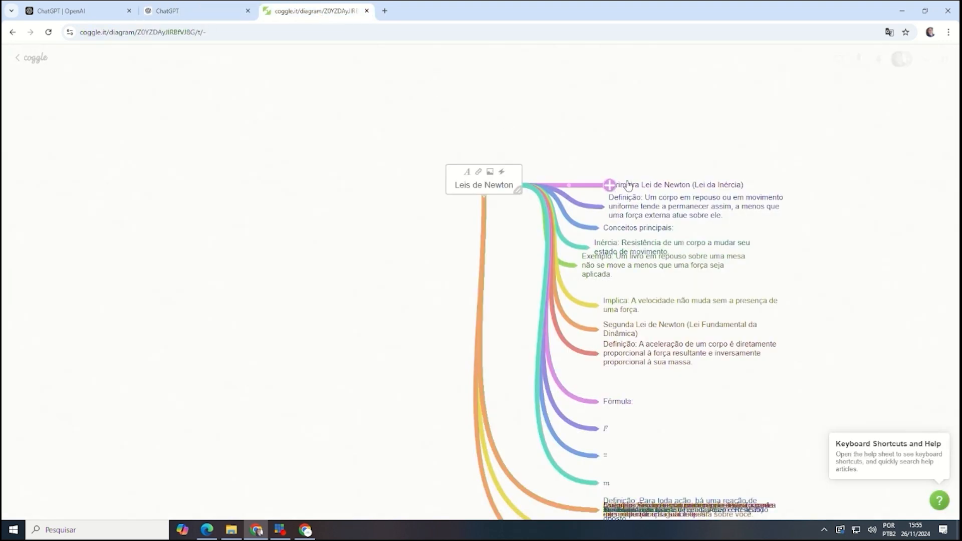
{"action": "left_click_drag", "start_coordinate": [628, 185], "coordinate": [584, 94]}
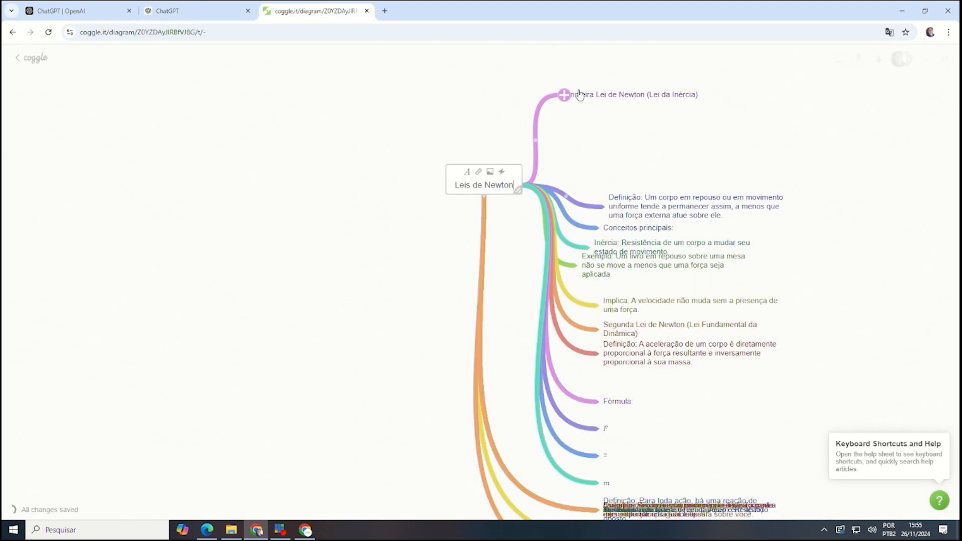
{"action": "left_click_drag", "start_coordinate": [640, 205], "coordinate": [590, 125]}
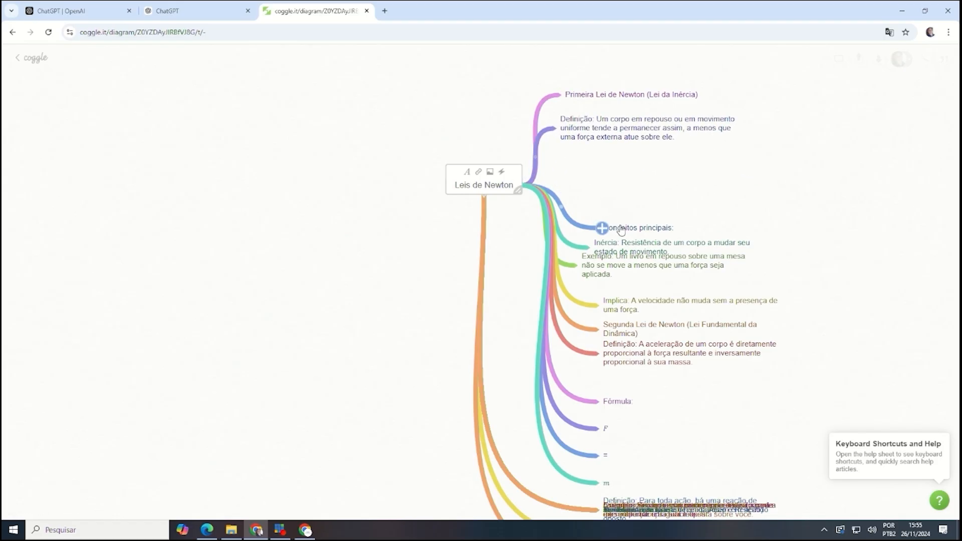
{"action": "left_click_drag", "start_coordinate": [634, 227], "coordinate": [597, 155]}
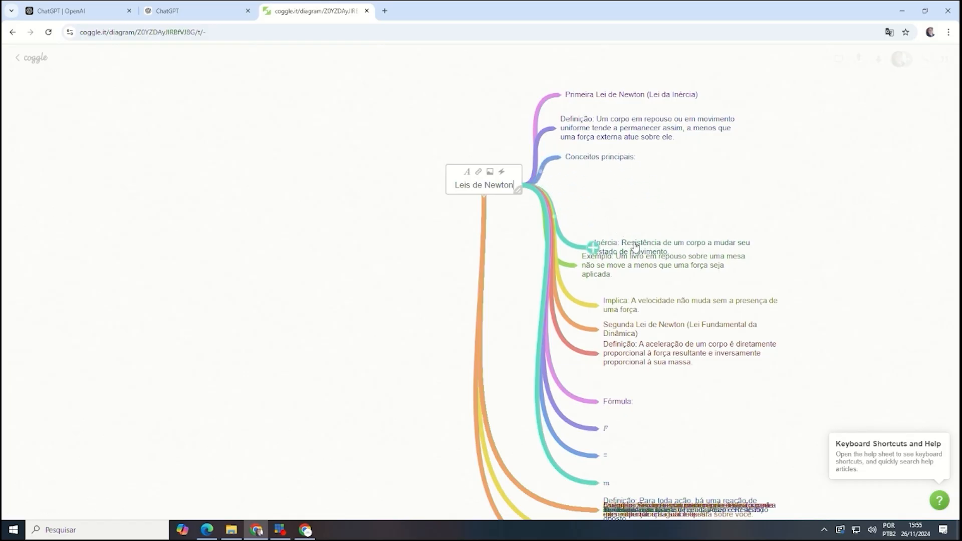
{"action": "left_click_drag", "start_coordinate": [635, 245], "coordinate": [610, 175]}
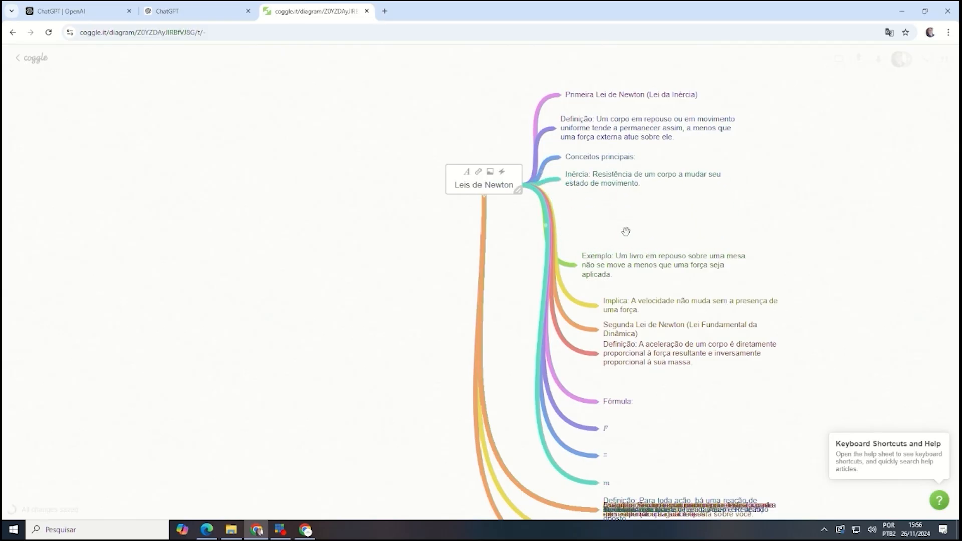
- Align the first-law branches in one column, placing "Exemplo: Um livro em repouso" and "Implica: A velocidade não muda" at its end
{"action": "left_click_drag", "start_coordinate": [628, 265], "coordinate": [665, 179]}
{"action": "left_click_drag", "start_coordinate": [618, 156], "coordinate": [687, 133]}
{"action": "left_click_drag", "start_coordinate": [653, 99], "coordinate": [691, 98]}
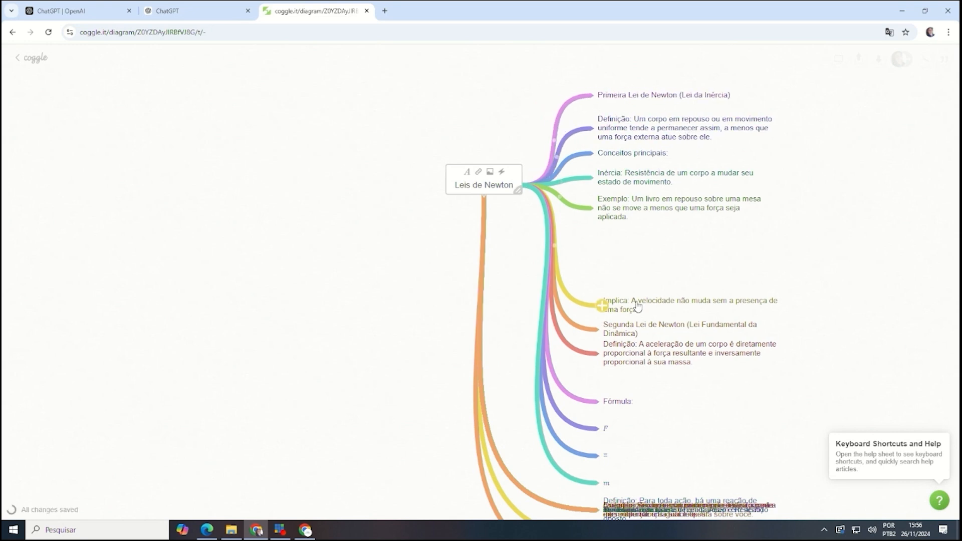
{"action": "left_click_drag", "start_coordinate": [636, 305], "coordinate": [642, 254]}
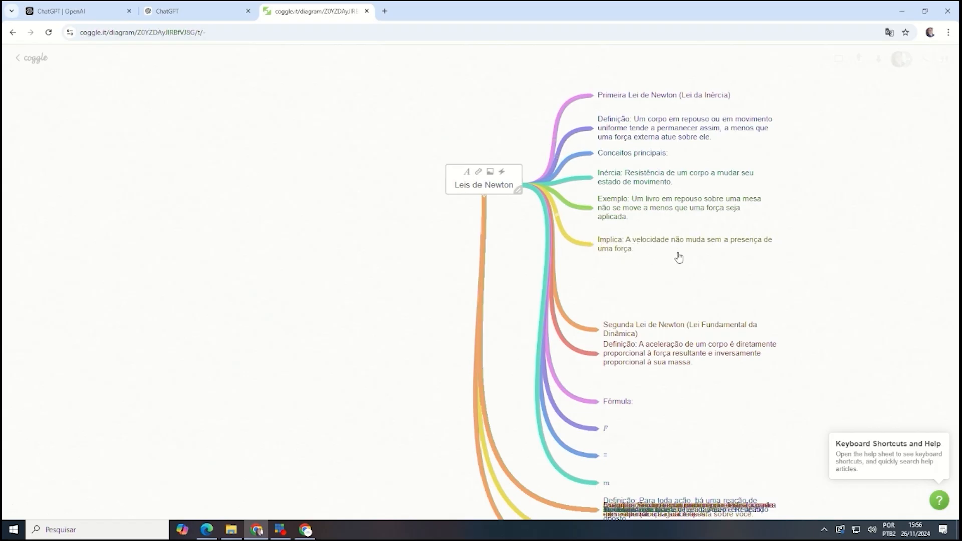
{"action": "left_click_drag", "start_coordinate": [667, 247], "coordinate": [666, 243]}
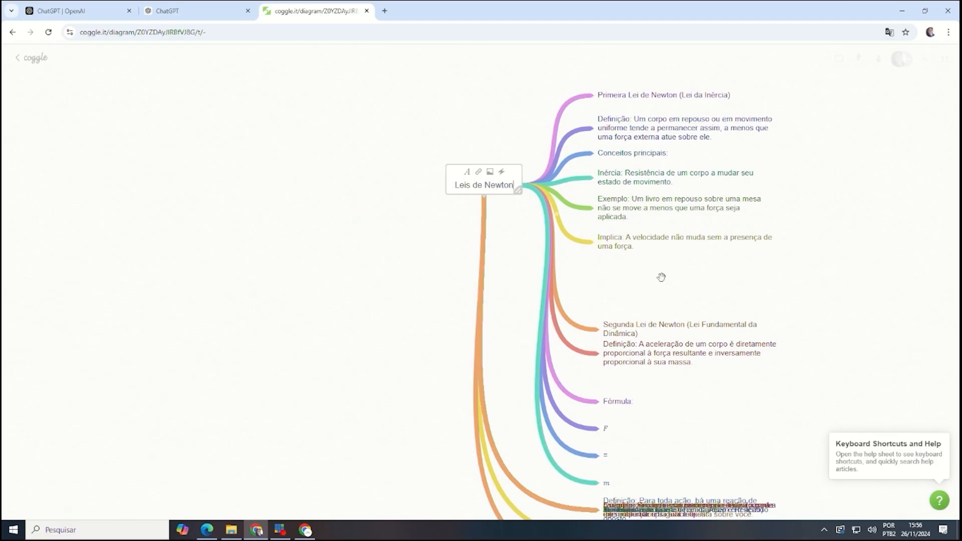
- Move the "Segunda Lei de Newton" branch, its "Definição" and "Fórmula:" up in order beneath the first-law branches
{"action": "left_click_drag", "start_coordinate": [640, 334], "coordinate": [640, 279]}
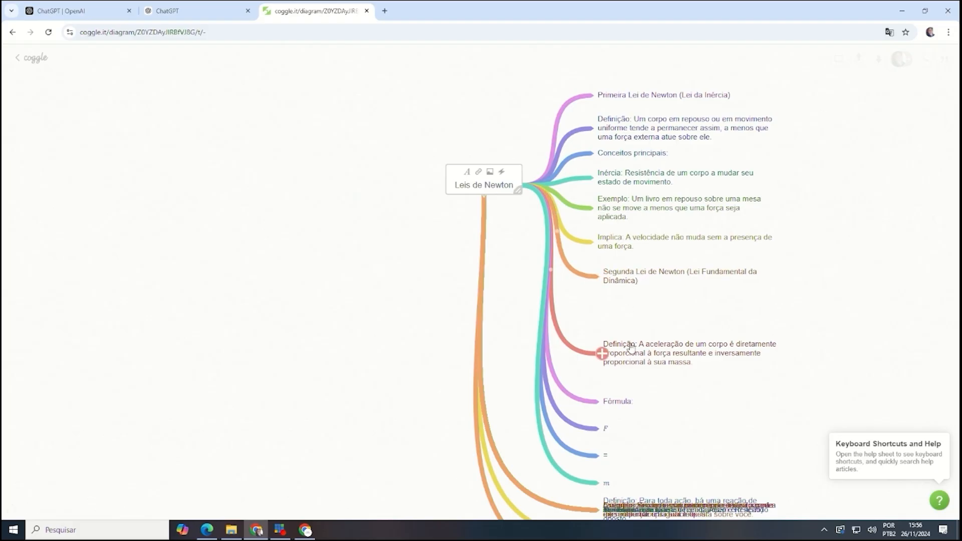
{"action": "left_click_drag", "start_coordinate": [631, 350], "coordinate": [630, 302]}
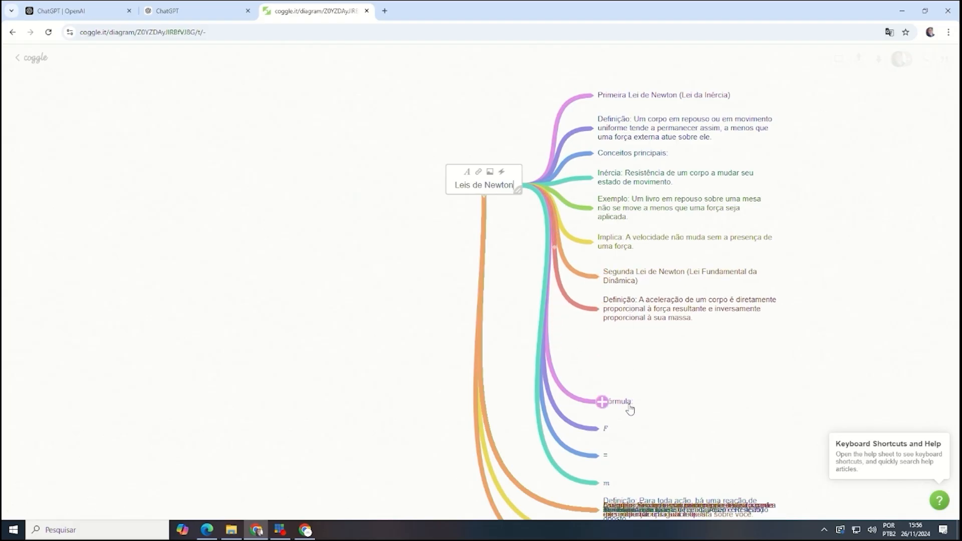
{"action": "left_click_drag", "start_coordinate": [628, 408], "coordinate": [629, 351]}
- Change the text of the "F" branch below "Fórmula:" to "F = m.a"
{"action": "scroll", "coordinate": [633, 384], "scroll_direction": "down", "scroll_amount": 1}
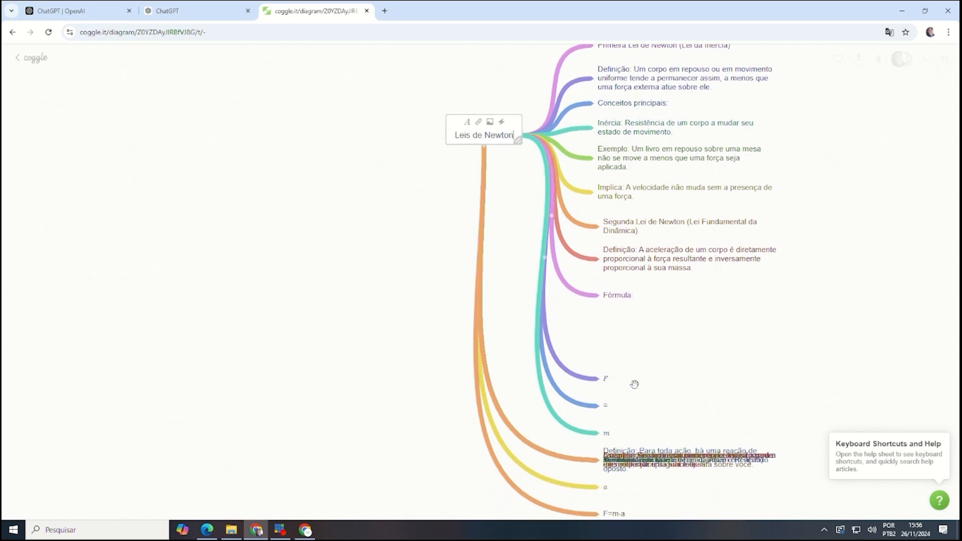
{"action": "scroll", "coordinate": [592, 349], "scroll_direction": "down", "scroll_amount": 1}
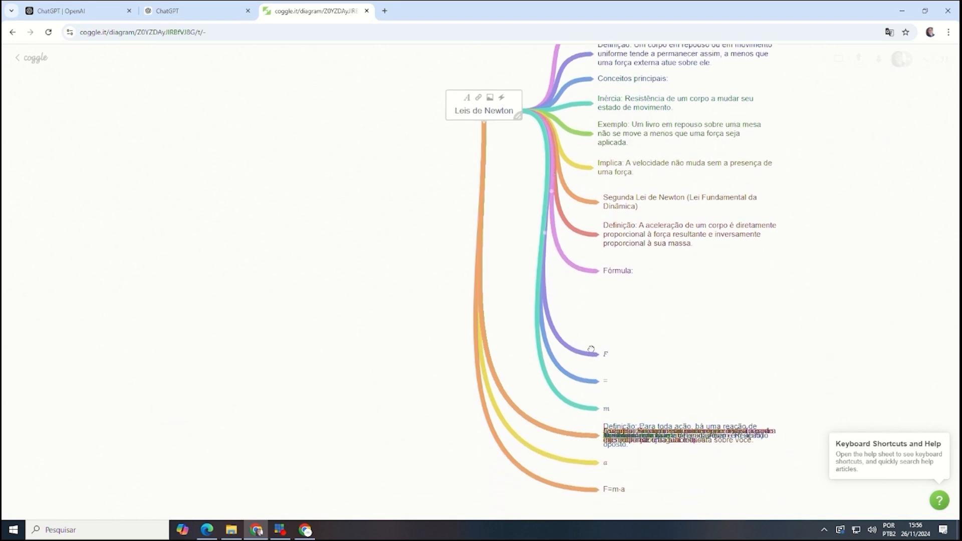
{"action": "left_click_drag", "start_coordinate": [591, 349], "coordinate": [592, 346]}
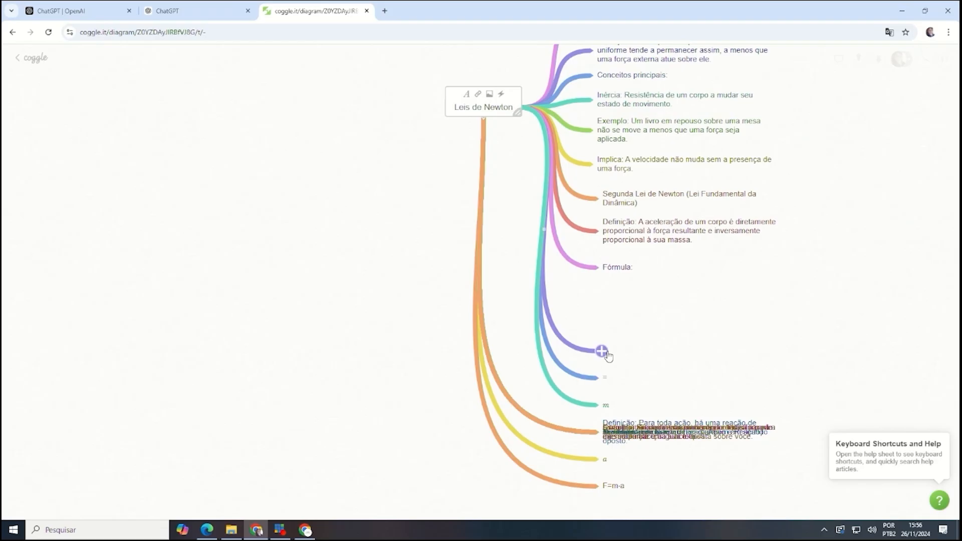
{"action": "left_click", "coordinate": [610, 352]}
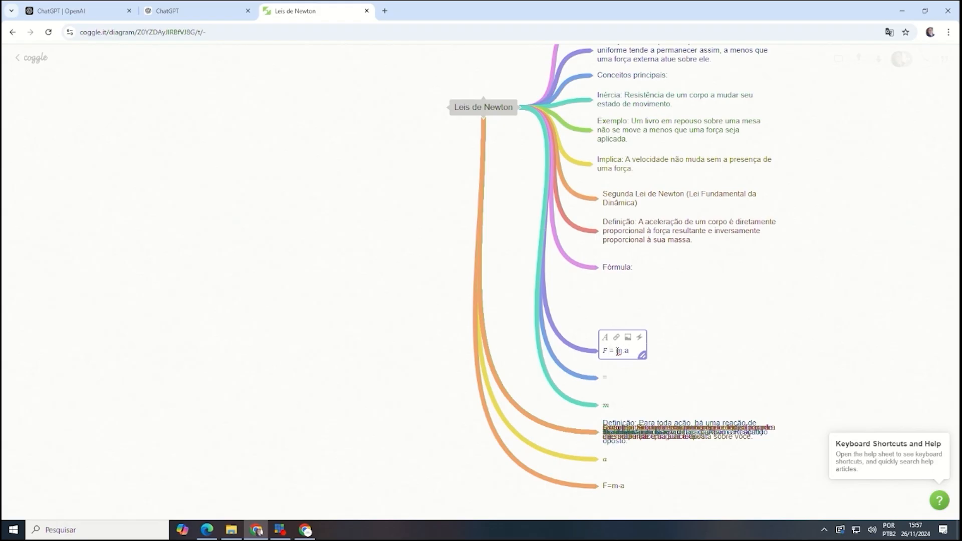
{"action": "left_click", "coordinate": [679, 350]}
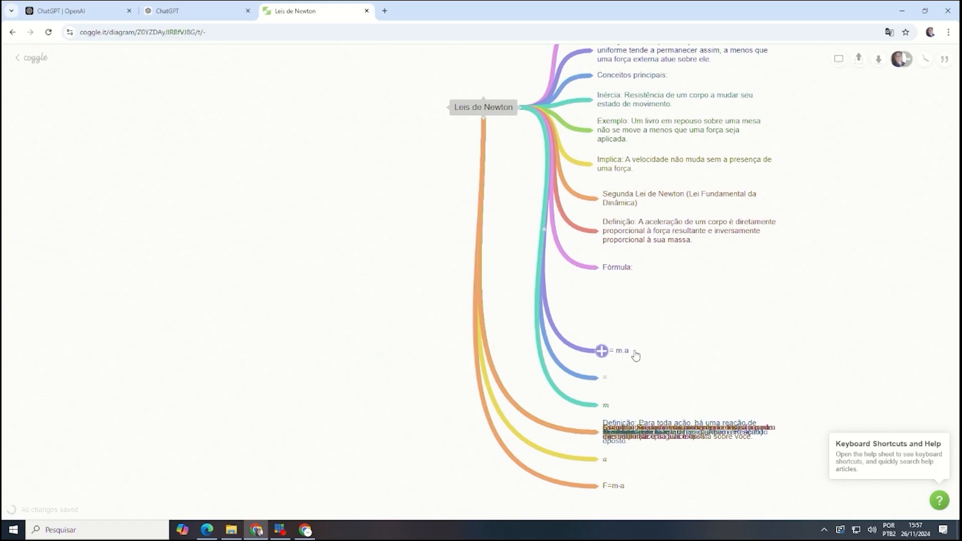
{"action": "left_click_drag", "start_coordinate": [629, 351], "coordinate": [630, 292]}
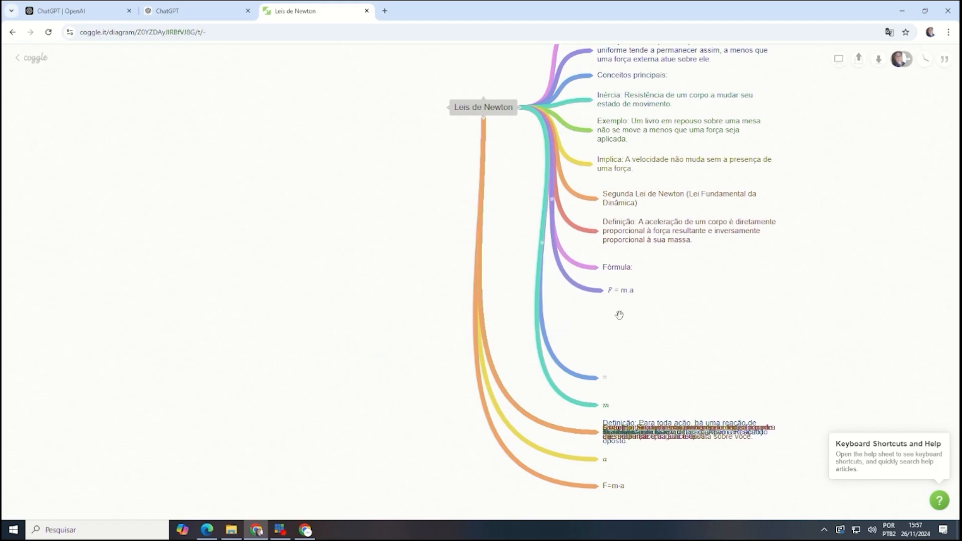
{"action": "right_click", "coordinate": [591, 383]}
{"action": "left_click", "coordinate": [592, 385]}
{"action": "left_click", "coordinate": [592, 385]}
{"action": "left_click", "coordinate": [717, 357]}
{"action": "left_click", "coordinate": [607, 377]}
{"action": "left_click", "coordinate": [632, 353]}
{"action": "left_click_drag", "start_coordinate": [604, 378], "coordinate": [645, 378]}
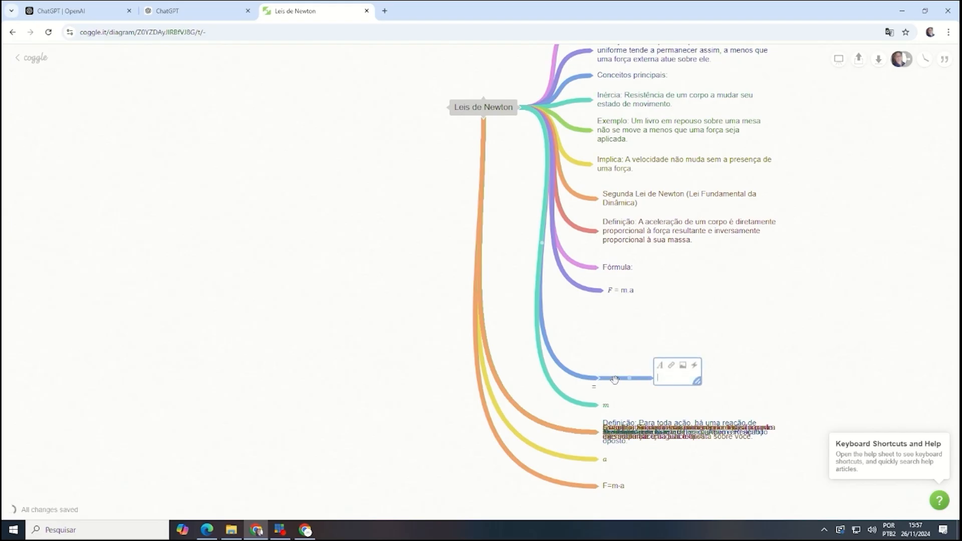
{"action": "left_click", "coordinate": [647, 378]}
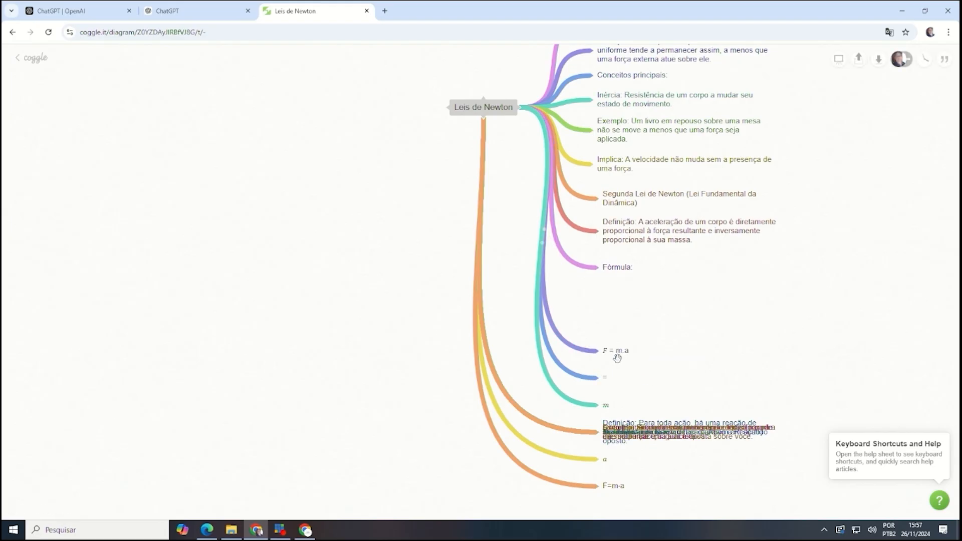
- Detach the stray "=" branch below "F = m.a" from the central topic and clear its text
{"action": "left_click", "coordinate": [581, 381]}
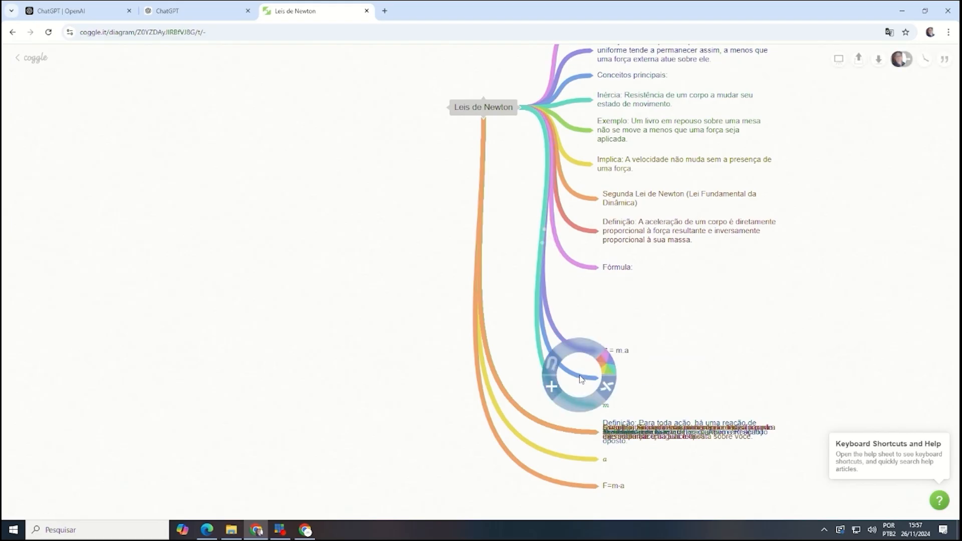
{"action": "left_click", "coordinate": [610, 386]}
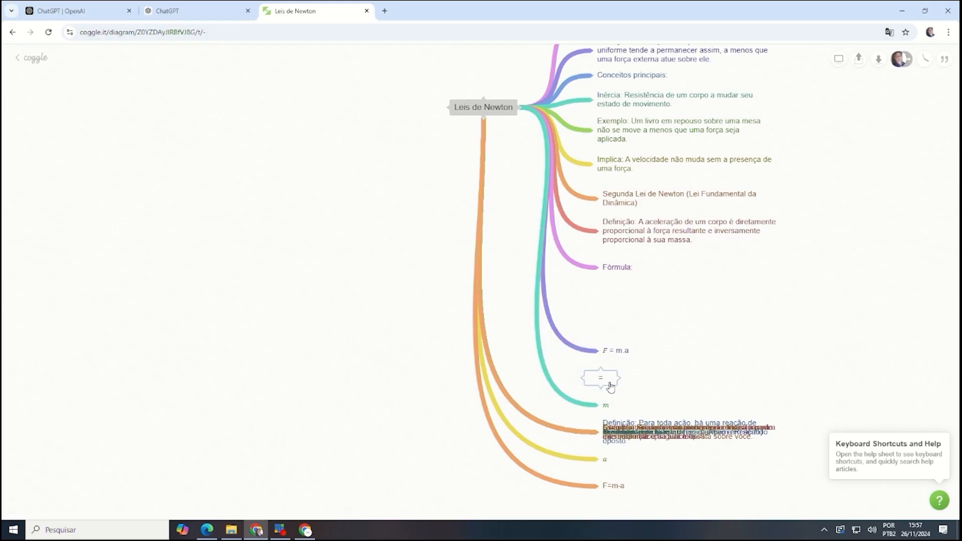
{"action": "left_click", "coordinate": [595, 385]}
{"action": "right_click", "coordinate": [598, 389]}
{"action": "left_click", "coordinate": [597, 390]}
{"action": "left_click", "coordinate": [612, 382]}
{"action": "left_click", "coordinate": [603, 393]}
- Delete the stray "m" branch along with the emptied item above it
{"action": "left_click", "coordinate": [588, 411]}
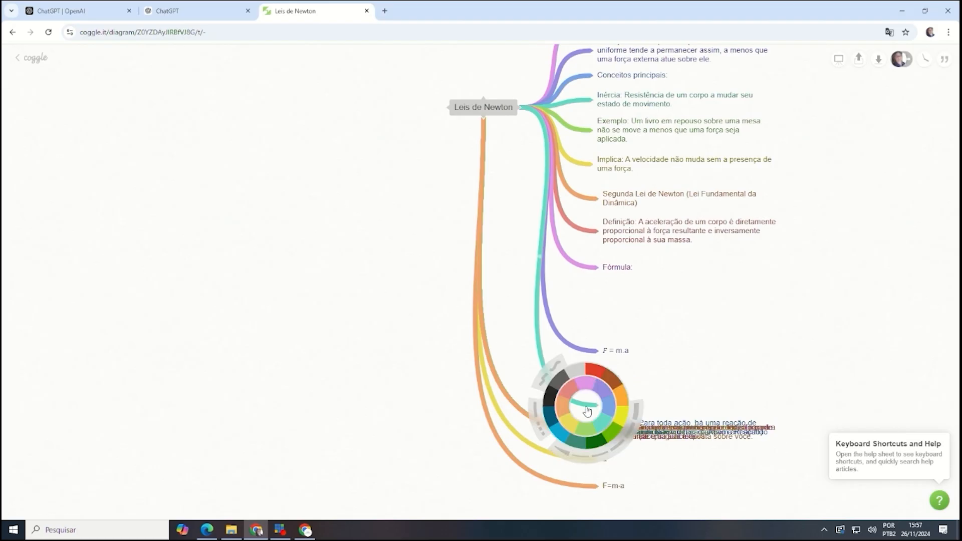
{"action": "left_click", "coordinate": [613, 418]}
{"action": "left_click", "coordinate": [607, 378]}
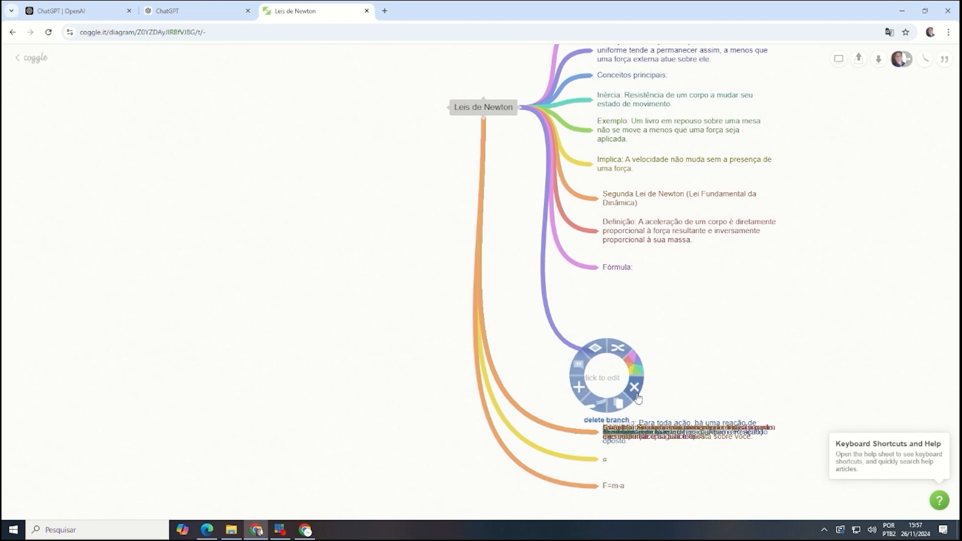
{"action": "left_click", "coordinate": [634, 388]}
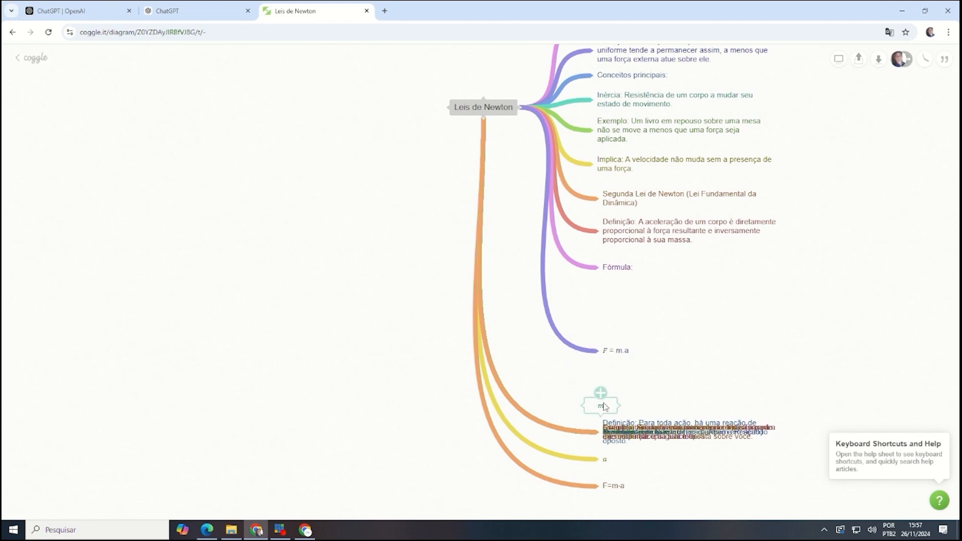
{"action": "left_click", "coordinate": [615, 406]}
{"action": "left_click", "coordinate": [631, 414]}
- Place "F = m.a" directly under "Fórmula:" and pull "Exemplo: Se você empurra uma parede" out of the overlapping pile to just below it
{"action": "left_click_drag", "start_coordinate": [616, 354], "coordinate": [624, 289]}
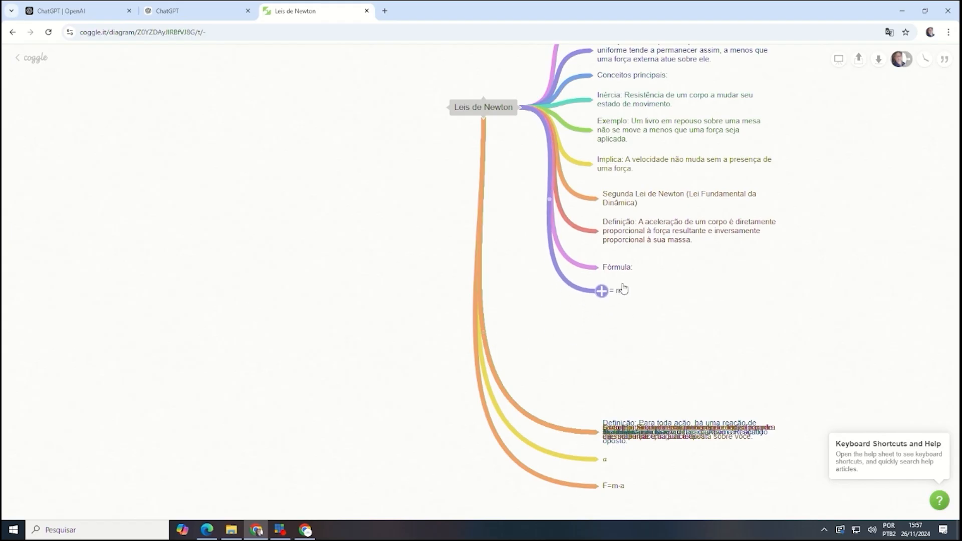
{"action": "left_click_drag", "start_coordinate": [646, 428], "coordinate": [638, 303]}
- Pull "Definição: Para toda ação" out of the overlapping pile and place it on the opposite side of "Leis de Newton"
{"action": "left_click_drag", "start_coordinate": [646, 424], "coordinate": [642, 353]}
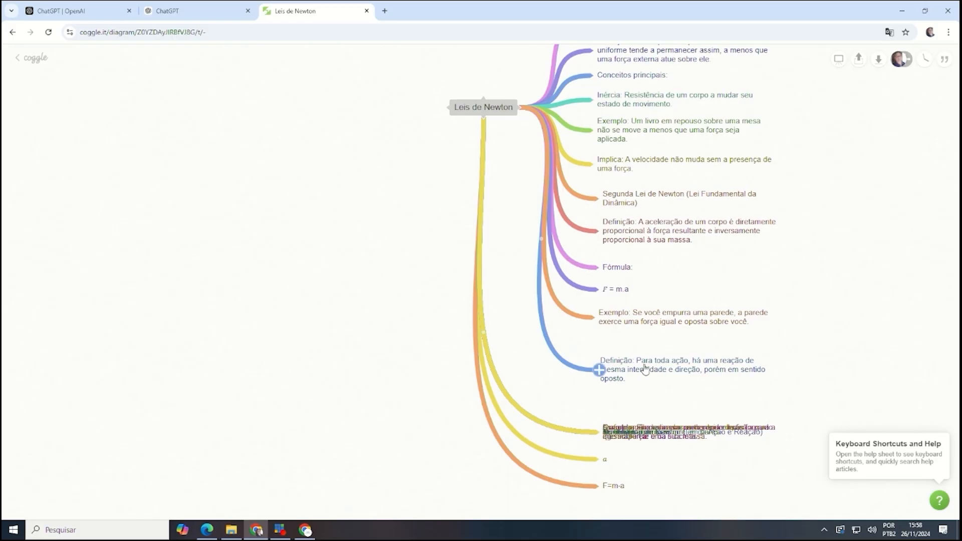
{"action": "mouse_move", "coordinate": [646, 369]}
{"action": "left_click_drag", "start_coordinate": [717, 360], "coordinate": [488, 105]}
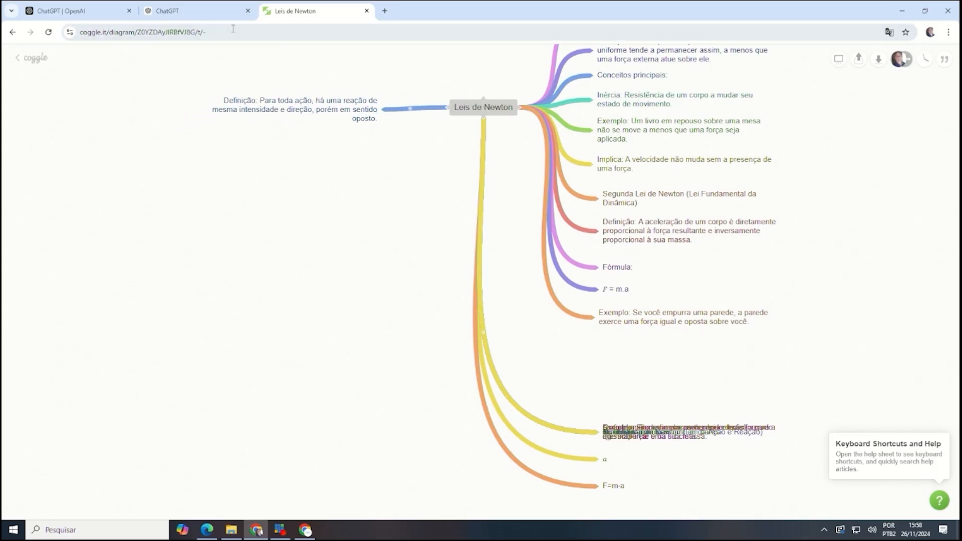
- Check the third law's items in the ChatGPT outline, and in Coggle move "As forças são aplicadas entre dois corpos diferentes." below the wall example
{"action": "left_click", "coordinate": [203, 11]}
{"action": "scroll", "coordinate": [462, 364], "scroll_direction": "down", "scroll_amount": 5}
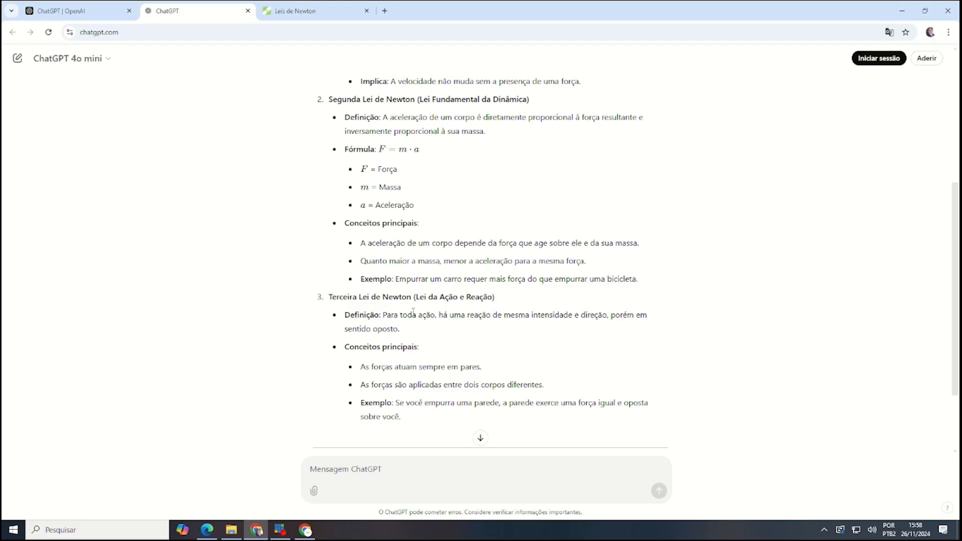
{"action": "left_click", "coordinate": [311, 15]}
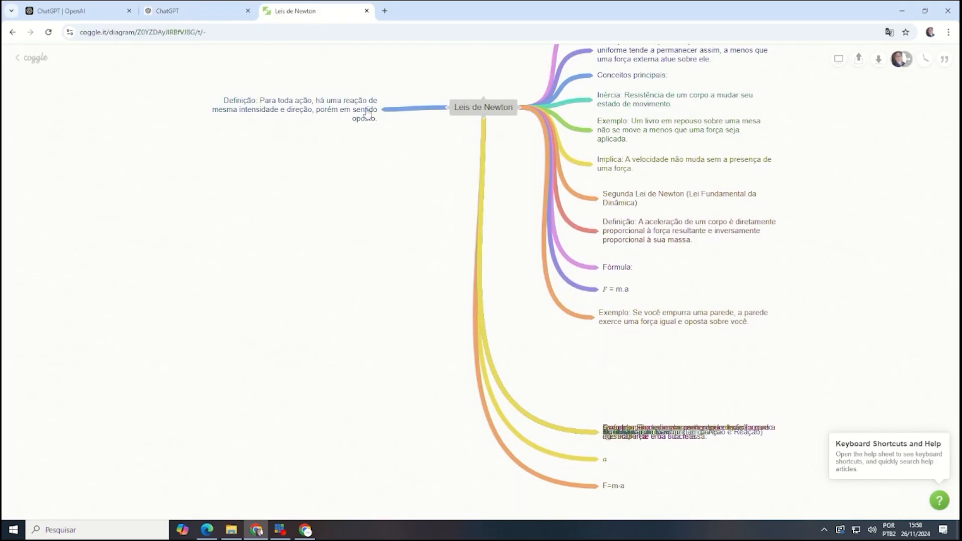
{"action": "left_click_drag", "start_coordinate": [652, 437], "coordinate": [647, 353]}
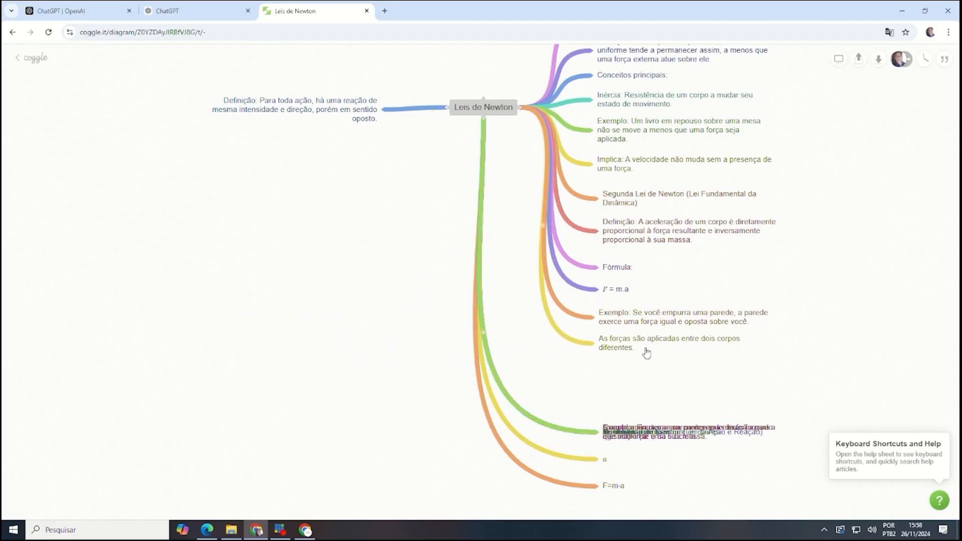
- Move "As forças atuam sempre em pares." and "Conceitos principais:" below the third law's definition, and "Terceira Lei de Newton (Lei da Ação e Reação)" above it
{"action": "left_click_drag", "start_coordinate": [623, 434], "coordinate": [415, 144]}
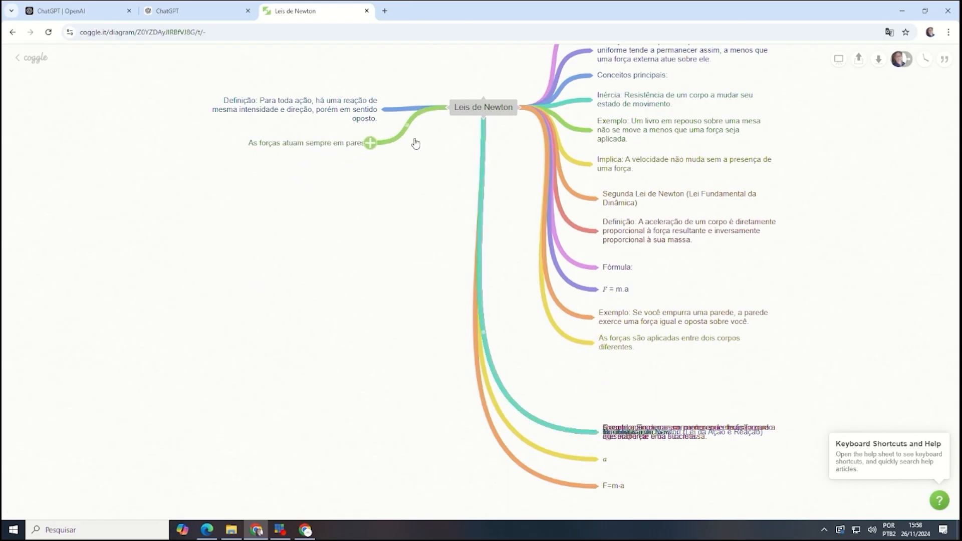
{"action": "left_click_drag", "start_coordinate": [651, 429], "coordinate": [396, 195]}
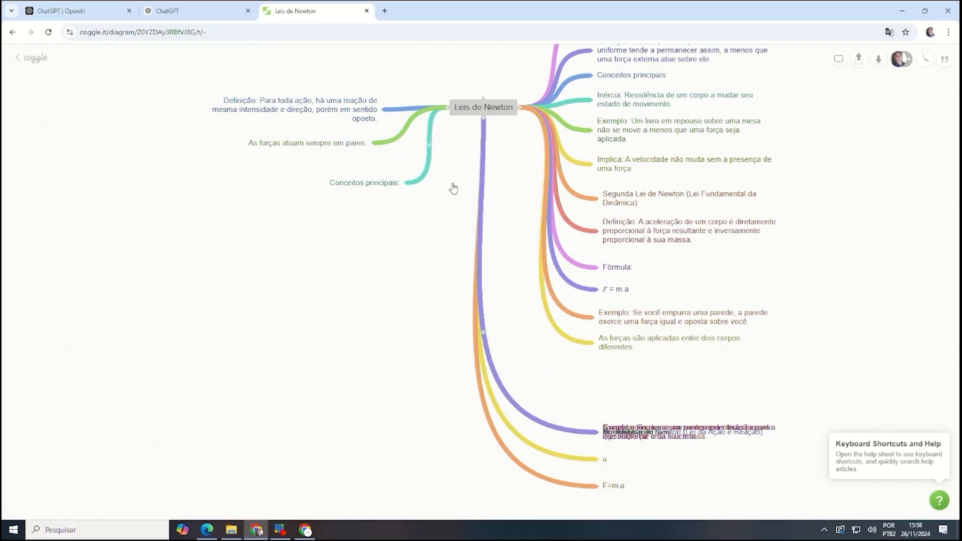
{"action": "left_click_drag", "start_coordinate": [662, 426], "coordinate": [399, 78]}
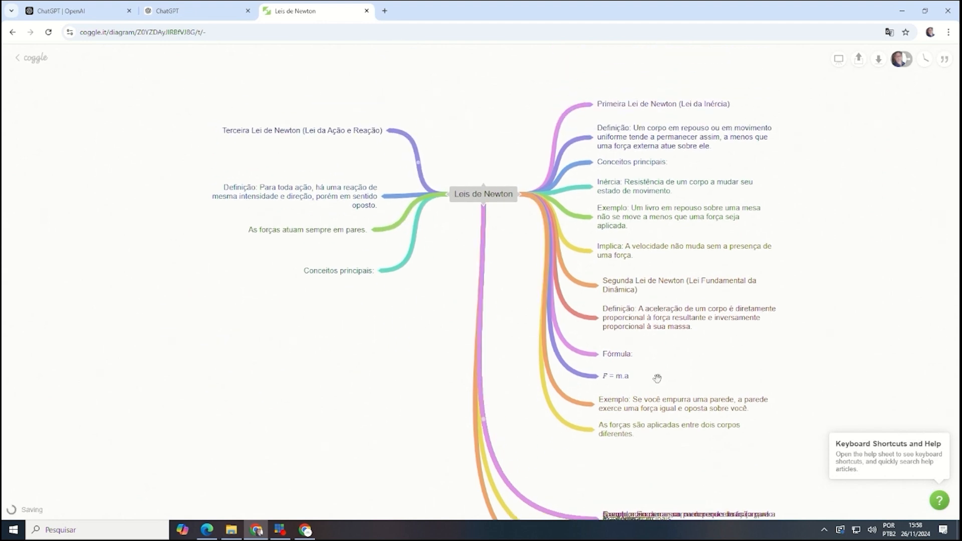
- Spread "Exemplo: Empurrar um carro", "Quanto maior a massa" and "A aceleração de um corpo depende" out of the overlapping pile in the second law's column
{"action": "scroll", "coordinate": [659, 459], "scroll_direction": "down", "scroll_amount": 2}
{"action": "left_click_drag", "start_coordinate": [647, 415], "coordinate": [647, 369]}
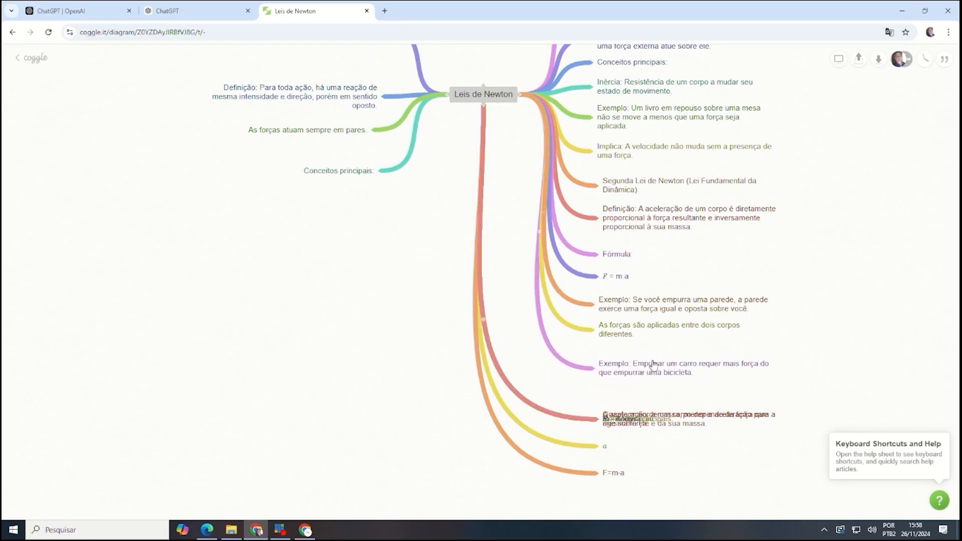
{"action": "left_click_drag", "start_coordinate": [643, 421], "coordinate": [643, 388]}
{"action": "left_click_drag", "start_coordinate": [636, 422], "coordinate": [637, 448]}
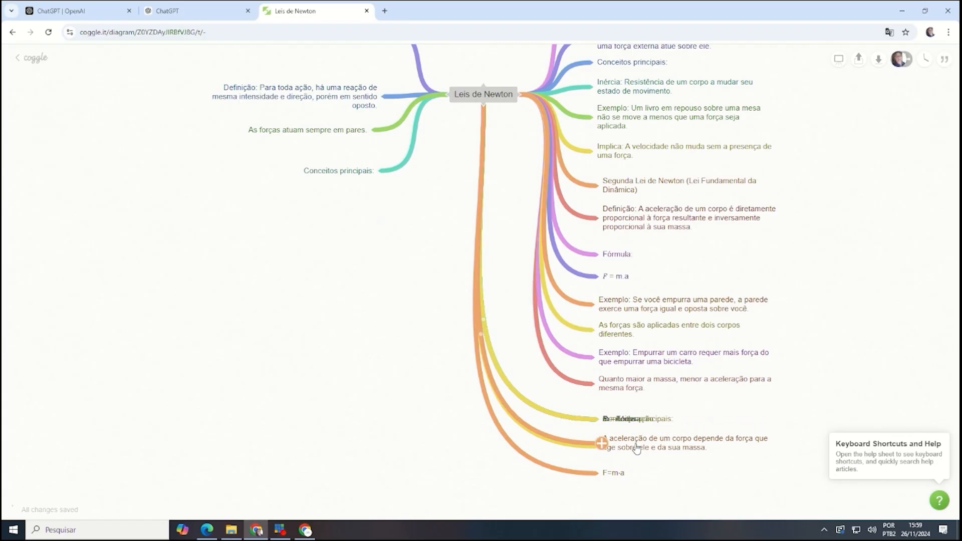
- Separate "Conceitos principais:" and "a = Aceleração" from the remaining pile, and place "m = Massa" below "F = m.a"
{"action": "left_click", "coordinate": [641, 419]}
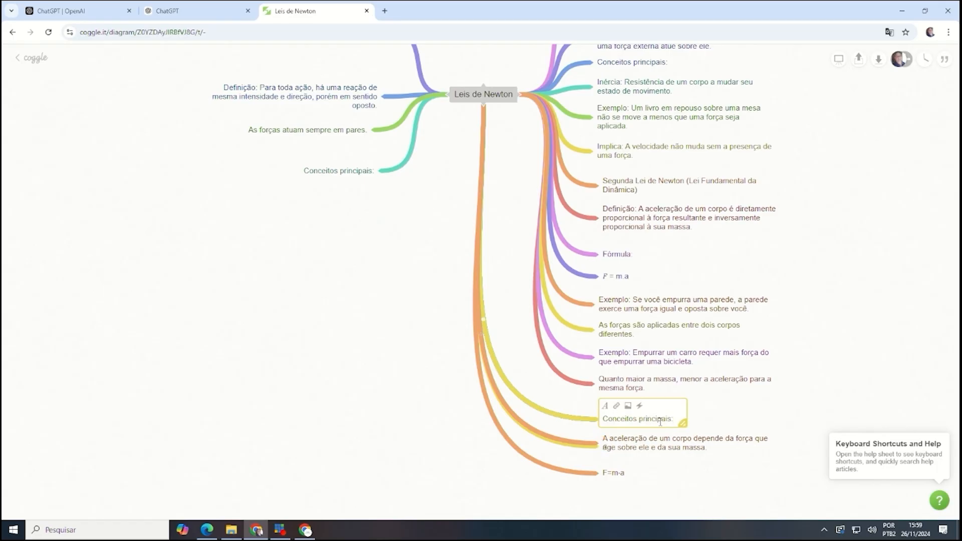
{"action": "left_click", "coordinate": [715, 408]}
{"action": "left_click_drag", "start_coordinate": [641, 423], "coordinate": [630, 281]}
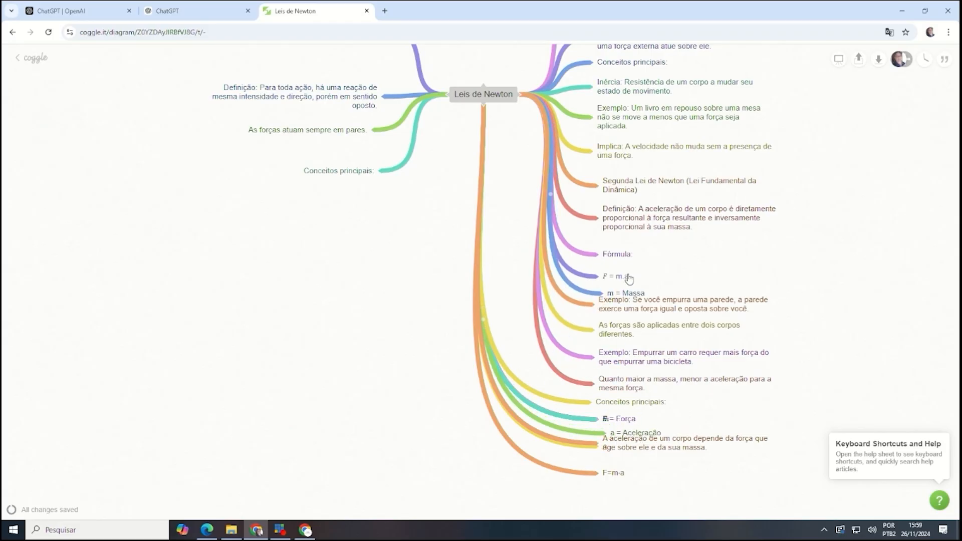
- Shift "Fórmula:" and "F = m.a" up and place "F = Força" between "F = m.a" and "m = Massa"
{"action": "mouse_move", "coordinate": [623, 259]}
{"action": "left_mouse_down"}
{"action": "mouse_move", "coordinate": [623, 248]}
{"action": "mouse_move", "coordinate": [621, 261]}
{"action": "left_mouse_up"}
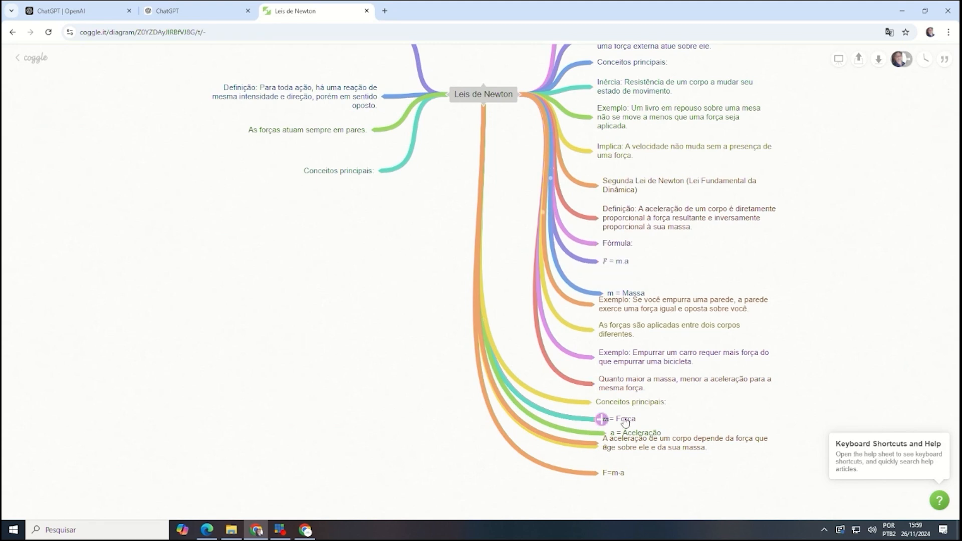
{"action": "left_click_drag", "start_coordinate": [626, 420], "coordinate": [613, 277]}
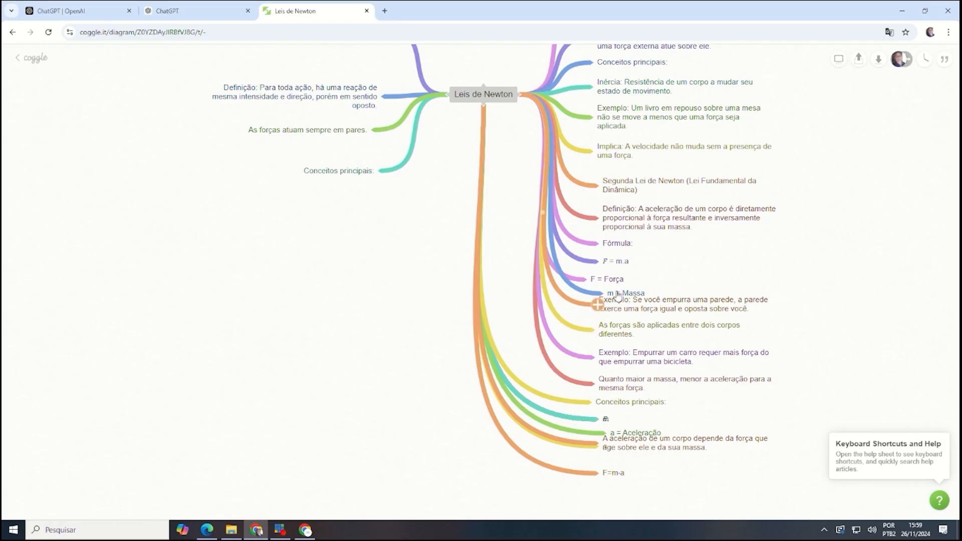
{"action": "left_click_drag", "start_coordinate": [614, 283], "coordinate": [626, 282]}
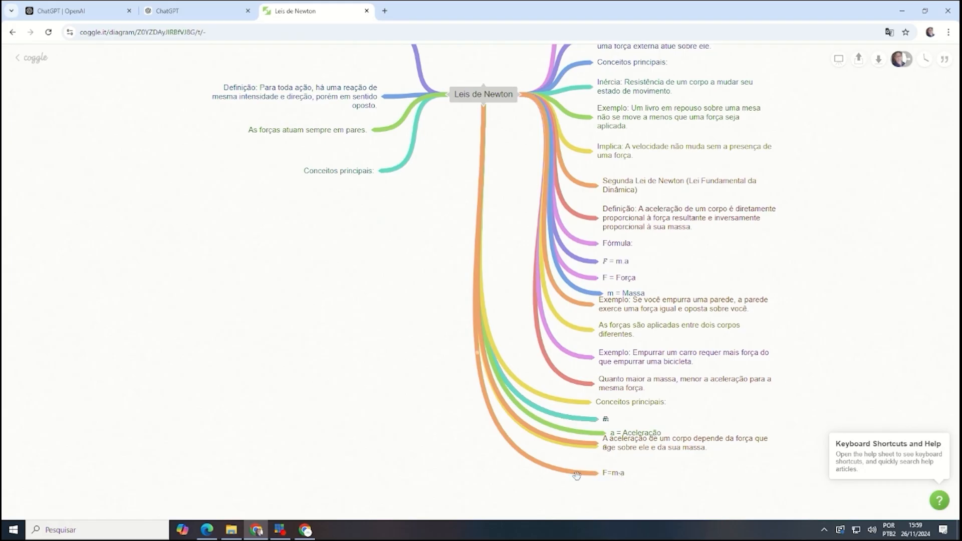
- Delete the duplicate "F=m-a" branch and move "A aceleração de um corpo depende da força" to the opposite side of the map
{"action": "right_click", "coordinate": [622, 478]}
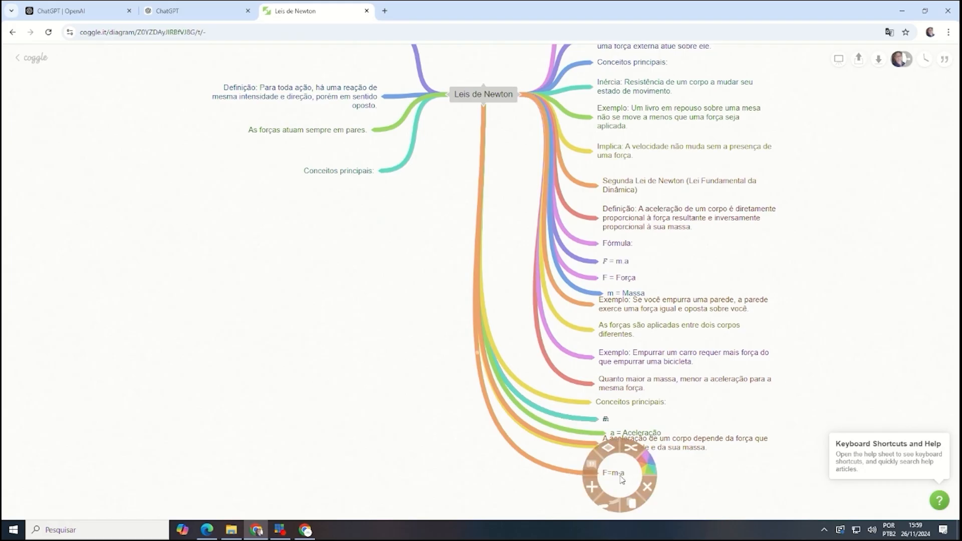
{"action": "left_click", "coordinate": [651, 493]}
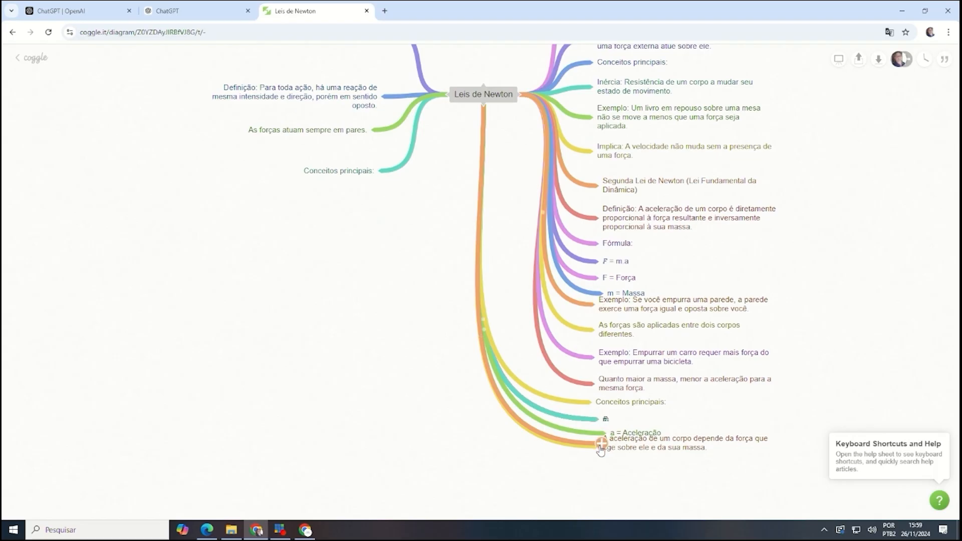
{"action": "left_click_drag", "start_coordinate": [639, 453], "coordinate": [445, 297]}
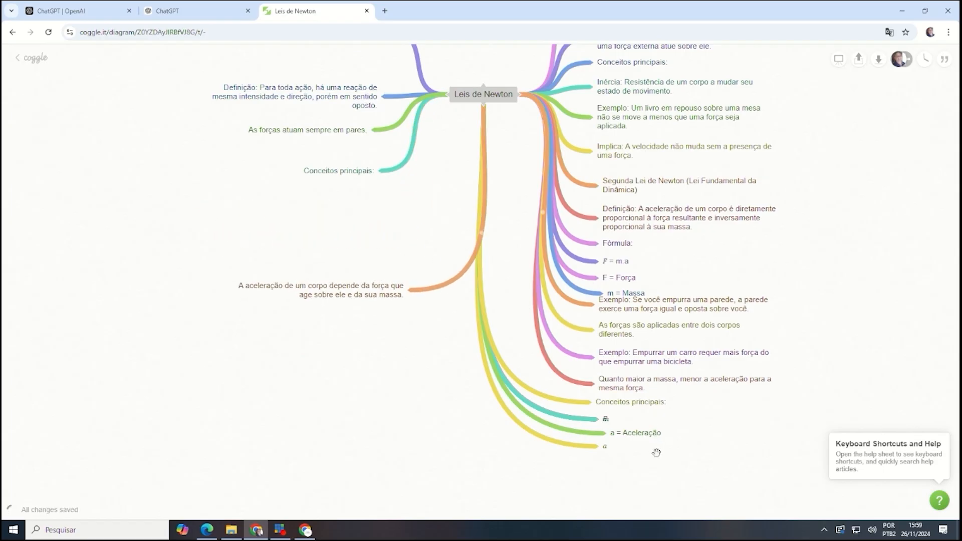
- Place "a = Aceleração" directly below "m = Massa" and remove the connecting branch of the stray "a" item
{"action": "right_click", "coordinate": [585, 447]}
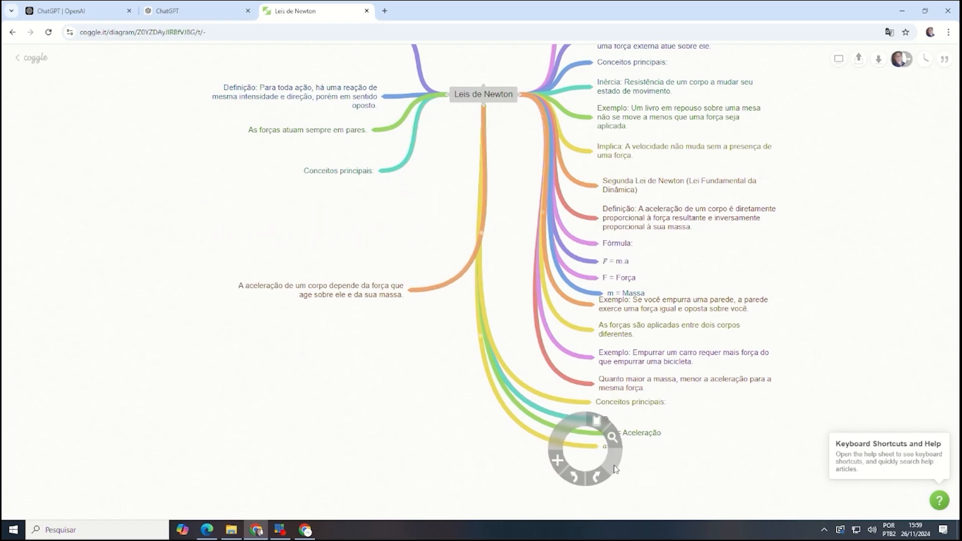
{"action": "left_click", "coordinate": [663, 448]}
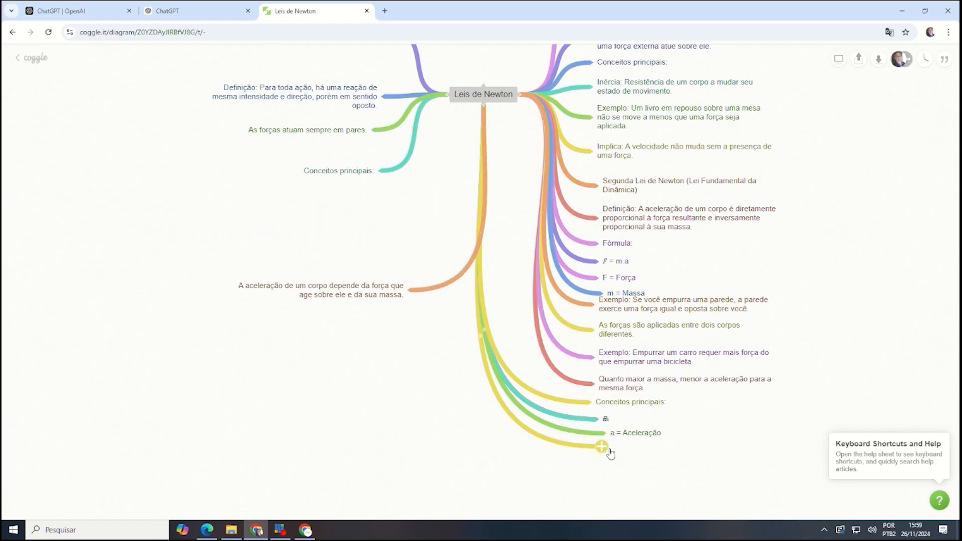
{"action": "left_click_drag", "start_coordinate": [628, 442], "coordinate": [626, 294]}
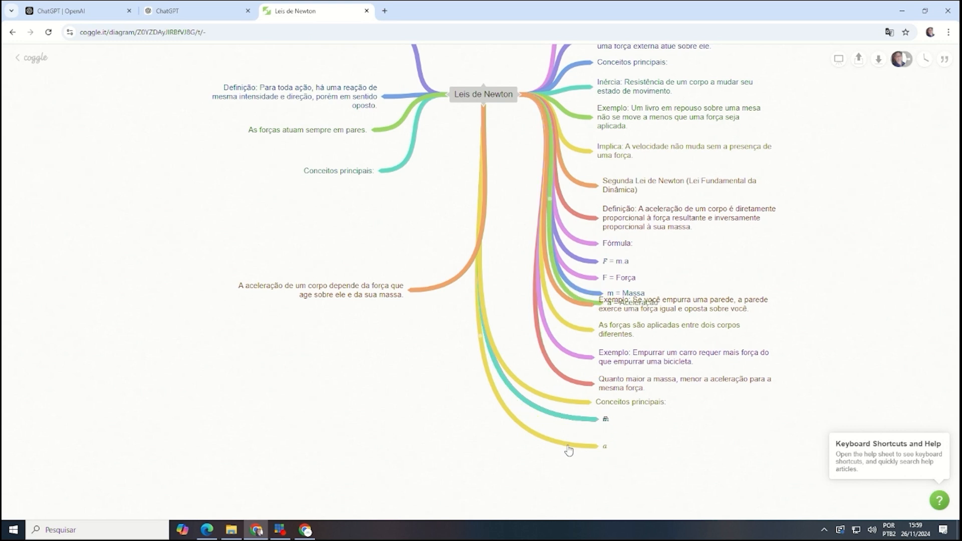
{"action": "left_click", "coordinate": [569, 449]}
{"action": "left_click", "coordinate": [601, 454]}
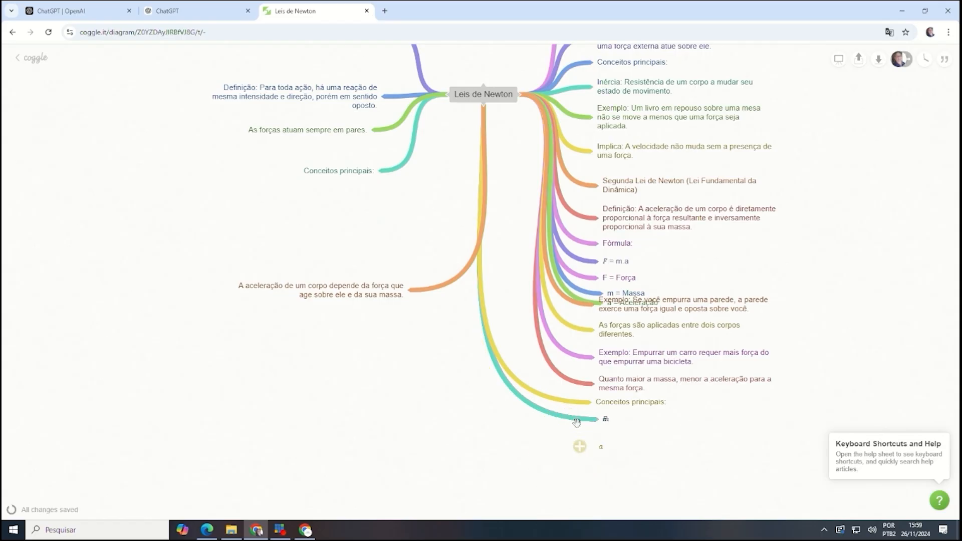
- Remove connecting branches from the stray single-letter items piled below the second law's "Conceitos principais:"
{"action": "left_click", "coordinate": [579, 425]}
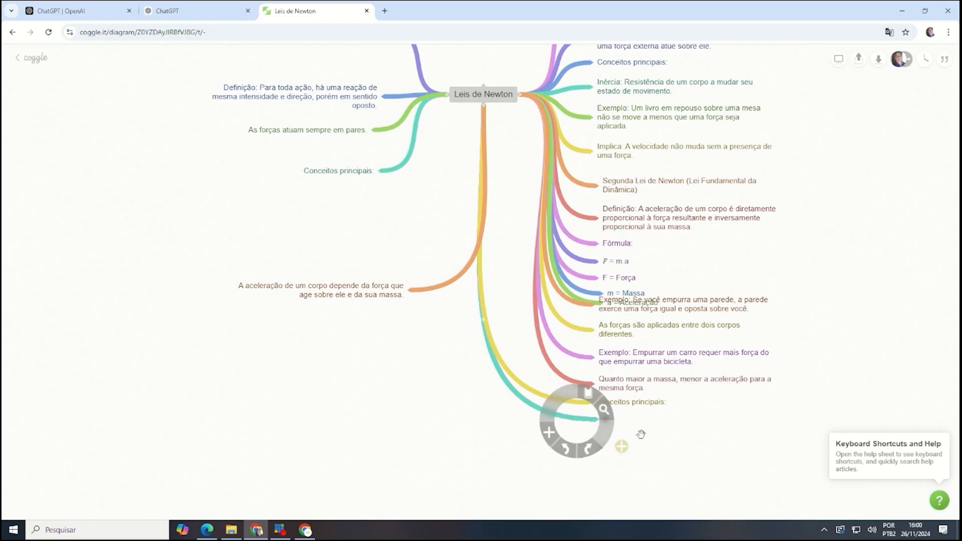
{"action": "left_click", "coordinate": [590, 424]}
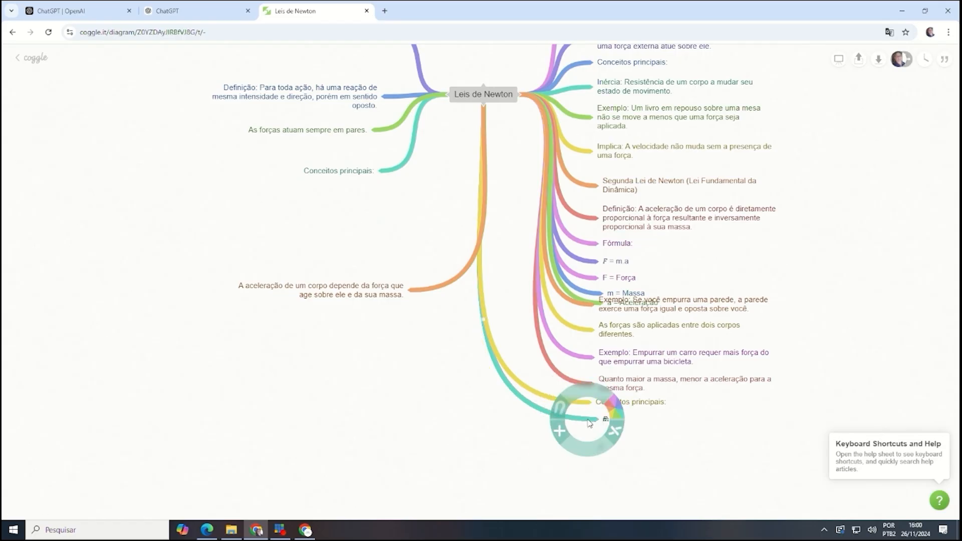
{"action": "left_click", "coordinate": [615, 433]}
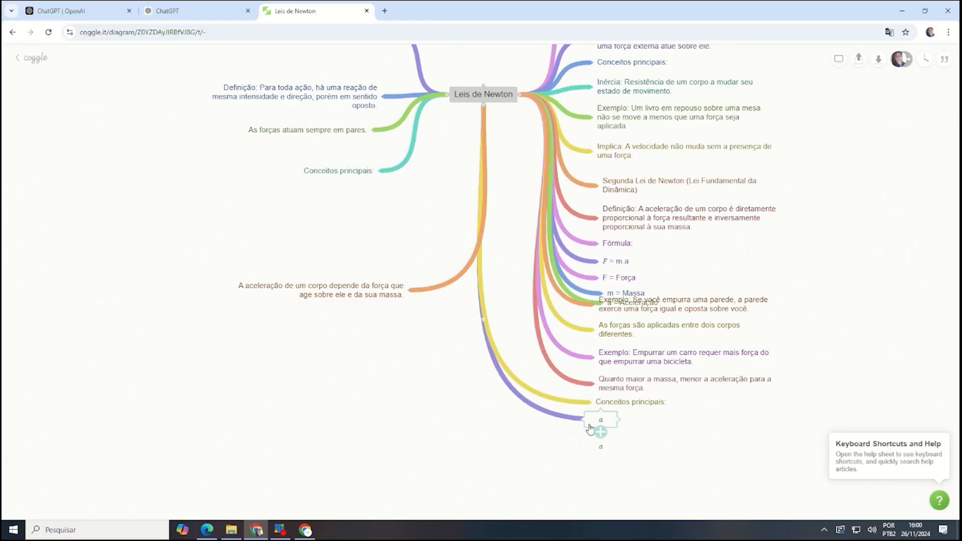
{"action": "left_click", "coordinate": [567, 420]}
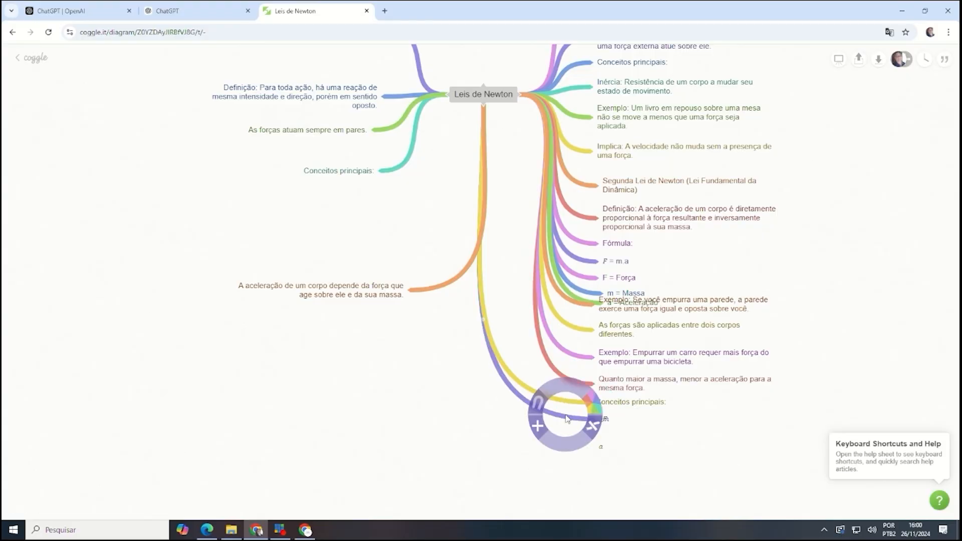
{"action": "left_click", "coordinate": [591, 428]}
{"action": "left_click", "coordinate": [580, 422]}
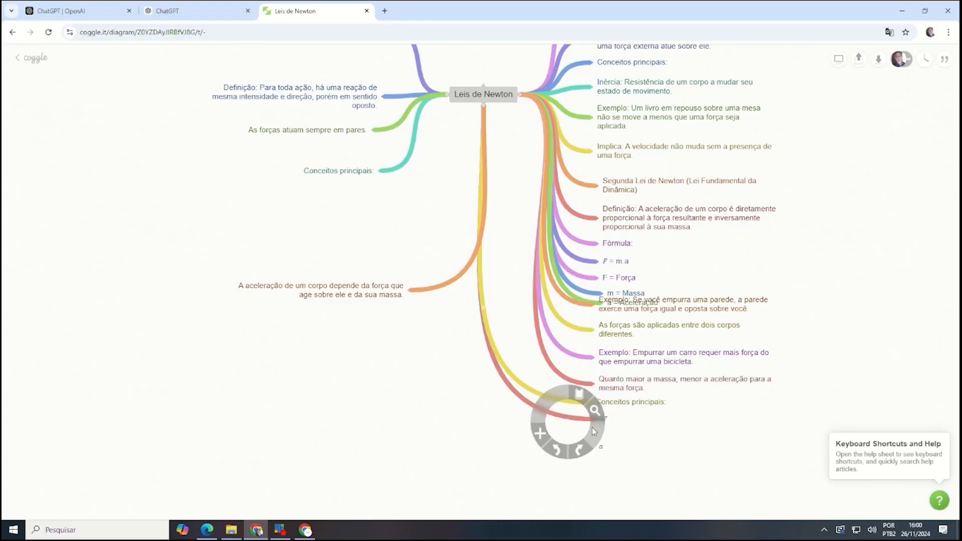
{"action": "left_click", "coordinate": [603, 433]}
{"action": "left_click", "coordinate": [601, 430]}
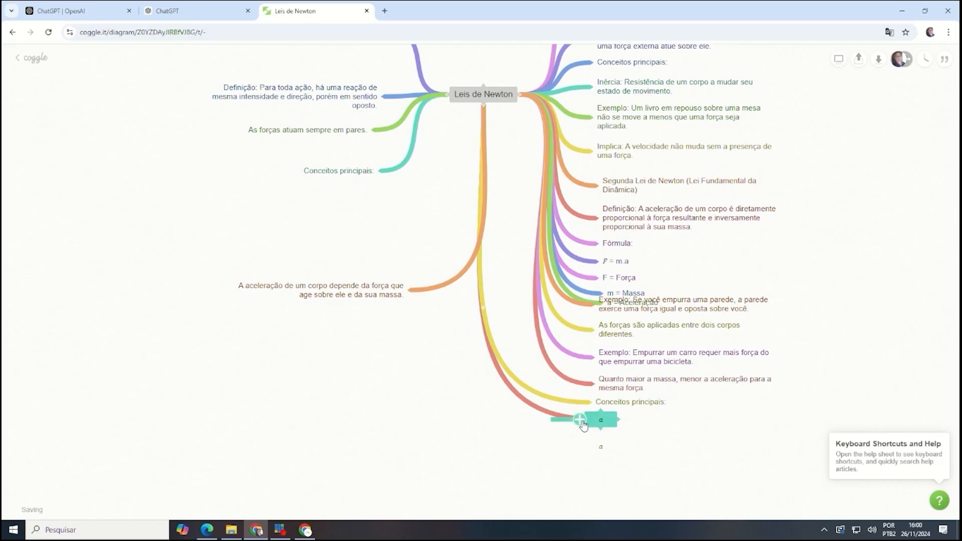
{"action": "left_click", "coordinate": [549, 423]}
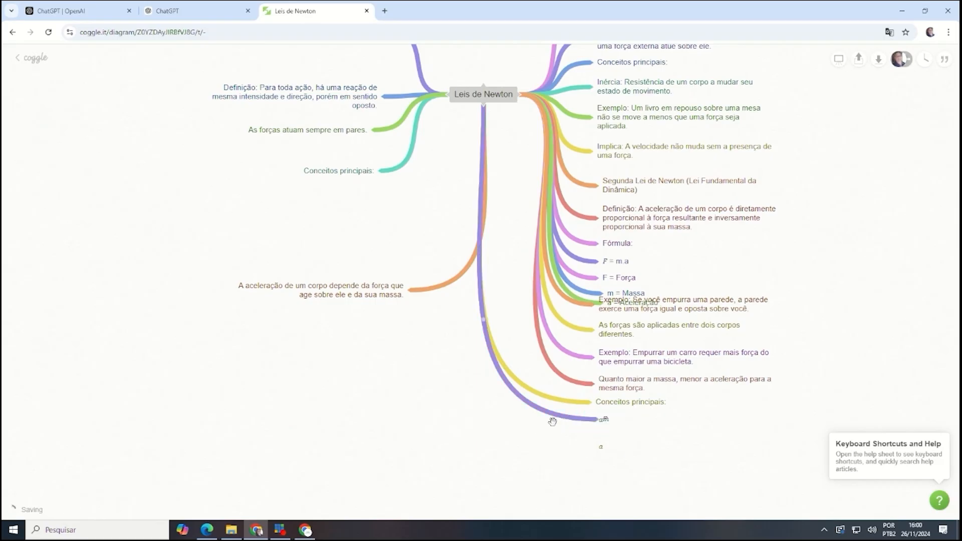
{"action": "left_click", "coordinate": [576, 426]}
- Try placing the second law's "Conceitos principais:" above "As forças atuam sempre em pares." and undo that move
{"action": "left_click_drag", "start_coordinate": [627, 402], "coordinate": [386, 134]}
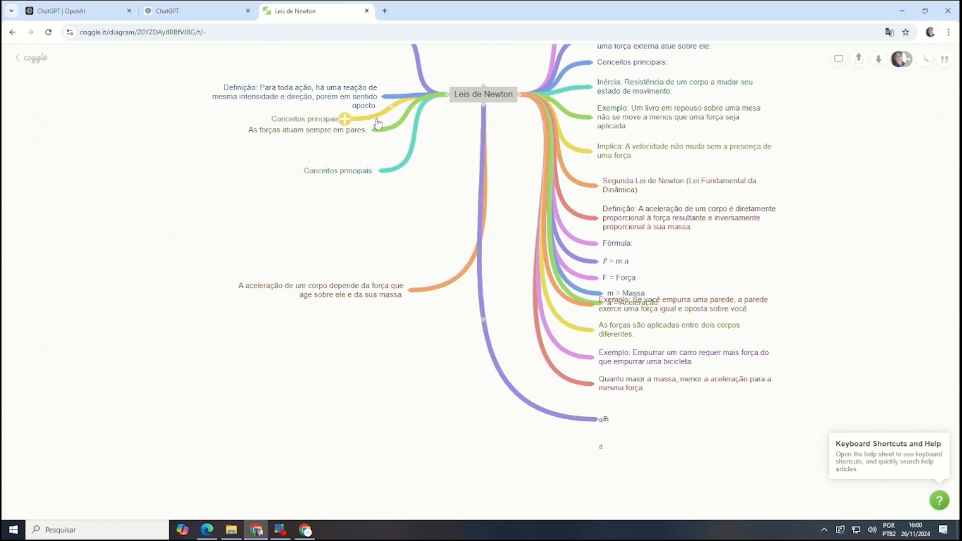
{"action": "right_click", "coordinate": [563, 417]}
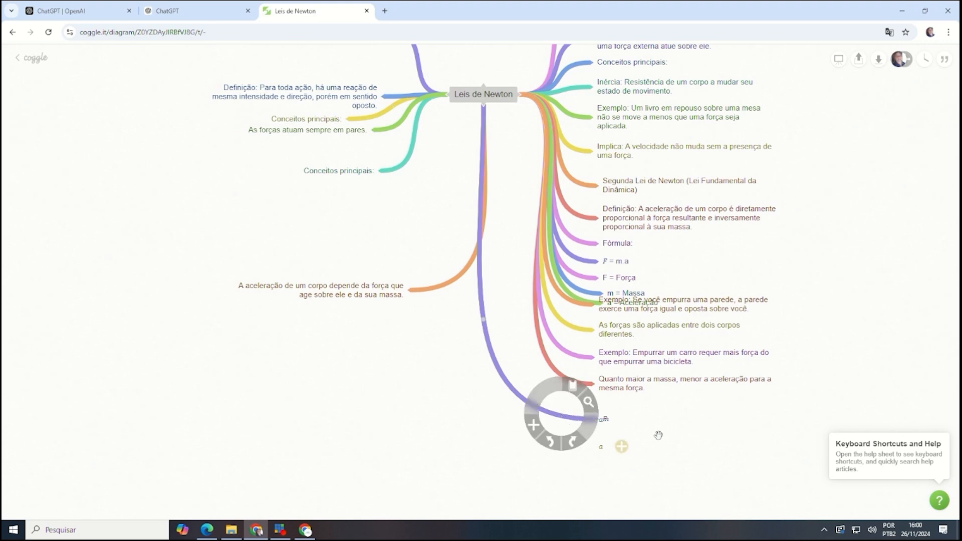
{"action": "left_click", "coordinate": [645, 429]}
{"action": "left_click", "coordinate": [612, 426]}
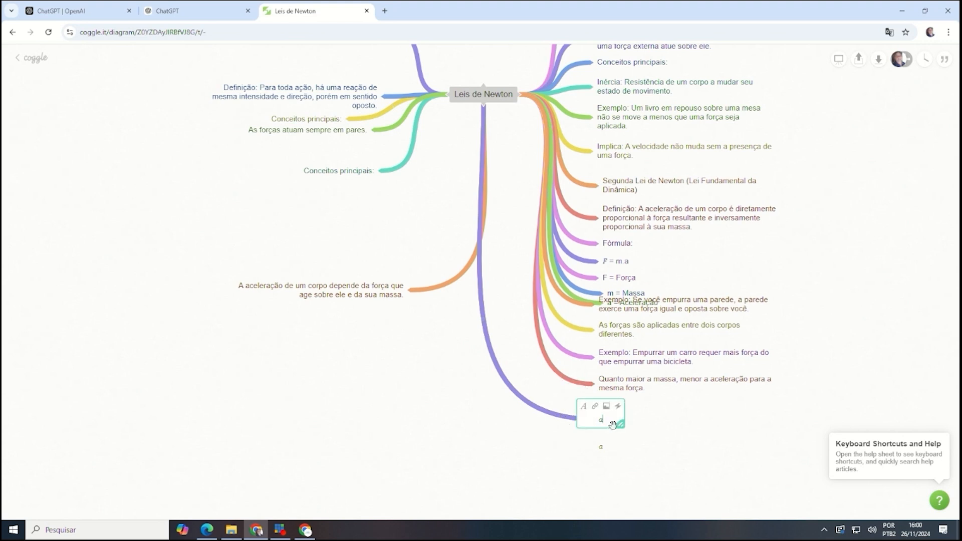
{"action": "right_click", "coordinate": [614, 428]}
{"action": "key", "text": "Escape"}
{"action": "key", "text": "Escape"}
{"action": "key", "text": "ctrl+z"}
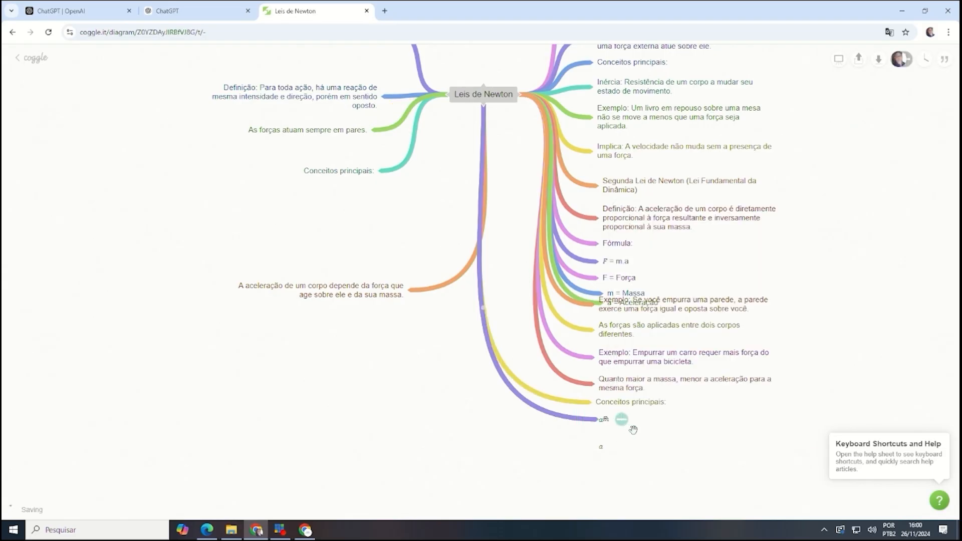
- Delete the stray "F" item from the leftover pile and dismiss the image file picker without choosing a file
{"action": "left_click_drag", "start_coordinate": [586, 424], "coordinate": [582, 441]}
{"action": "scroll", "coordinate": [593, 425], "scroll_direction": "up", "scroll_amount": 1}
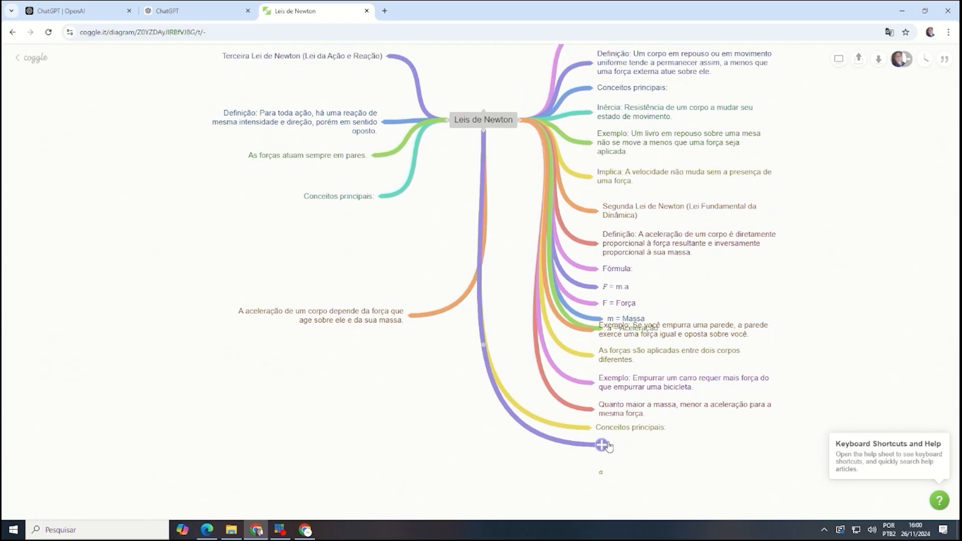
{"action": "left_click", "coordinate": [607, 445]}
{"action": "left_click_drag", "start_coordinate": [618, 456], "coordinate": [619, 453]}
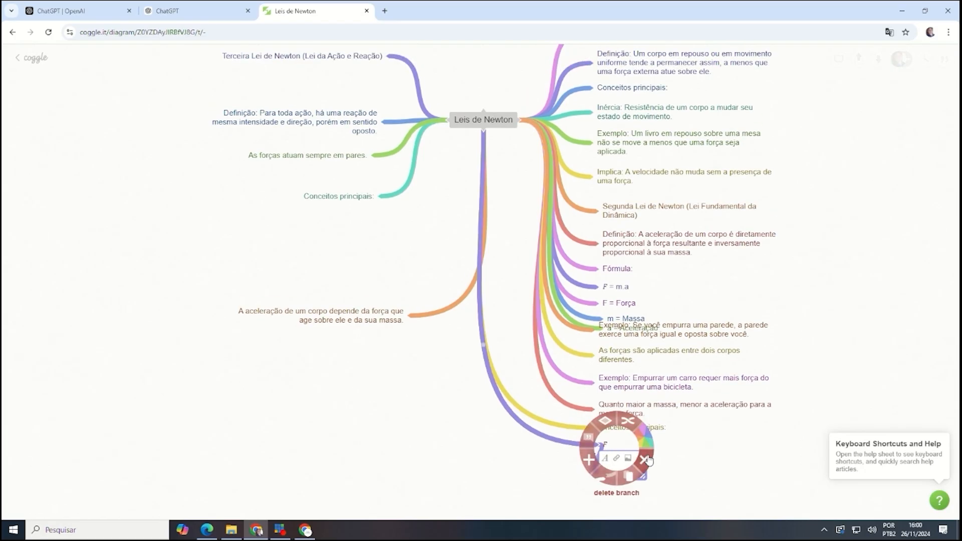
{"action": "right_click", "coordinate": [638, 457]}
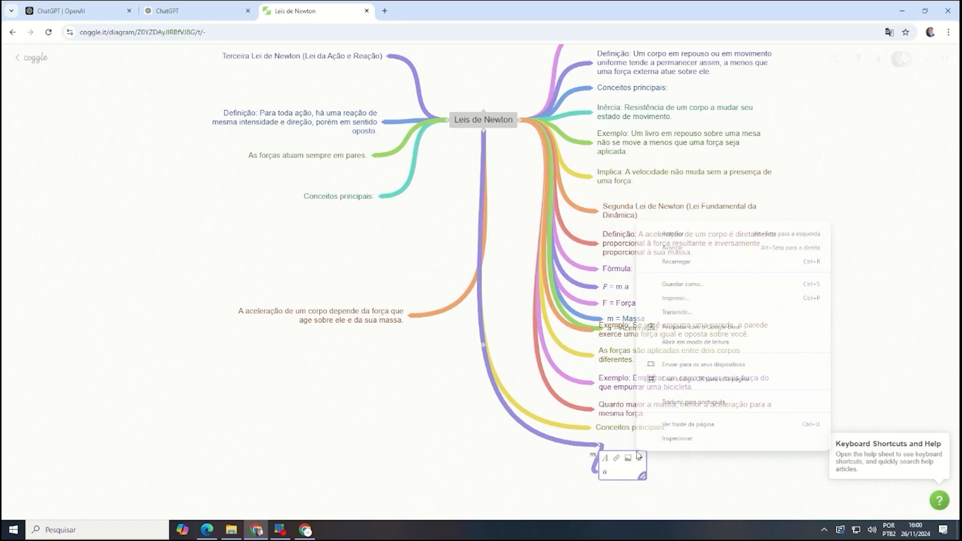
{"action": "left_click", "coordinate": [630, 458]}
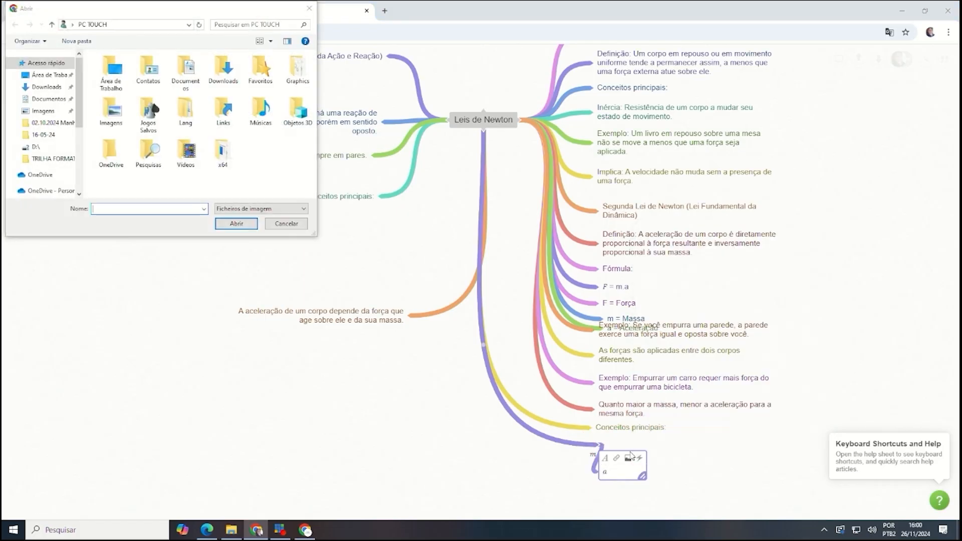
{"action": "left_click", "coordinate": [310, 8]}
- Remove the connecting branch of the stray "m" item and finish editing the "a" item beneath it
{"action": "right_click", "coordinate": [585, 447]}
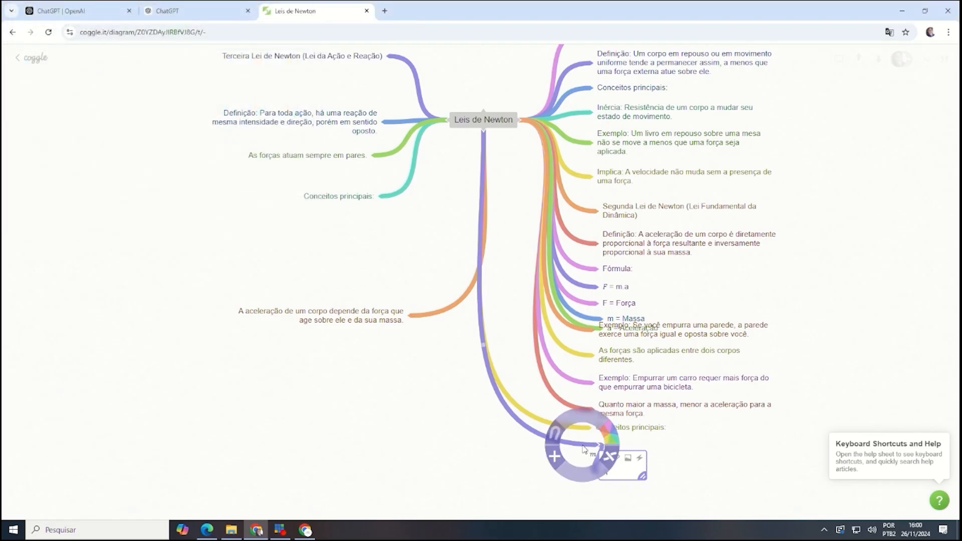
{"action": "left_click", "coordinate": [574, 450]}
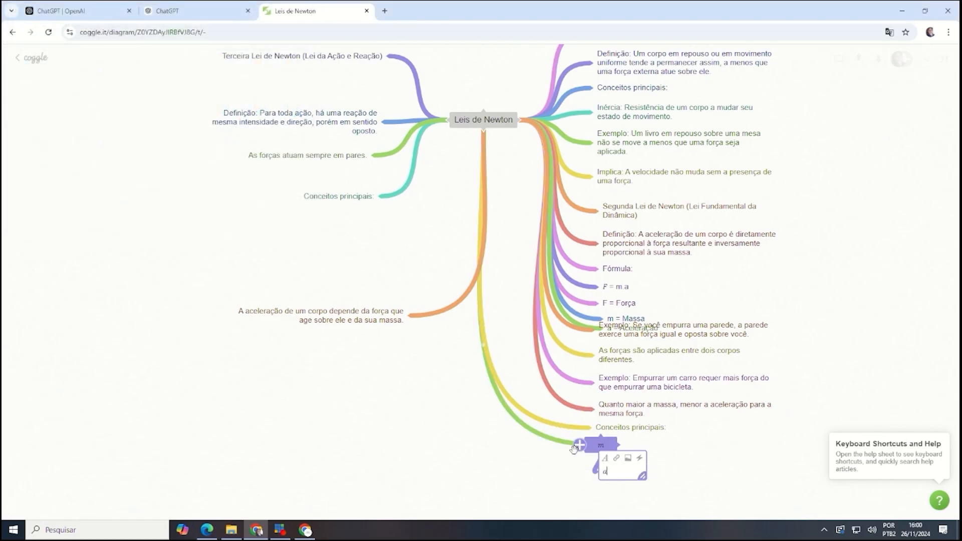
{"action": "right_click", "coordinate": [572, 449]}
{"action": "left_click", "coordinate": [674, 461]}
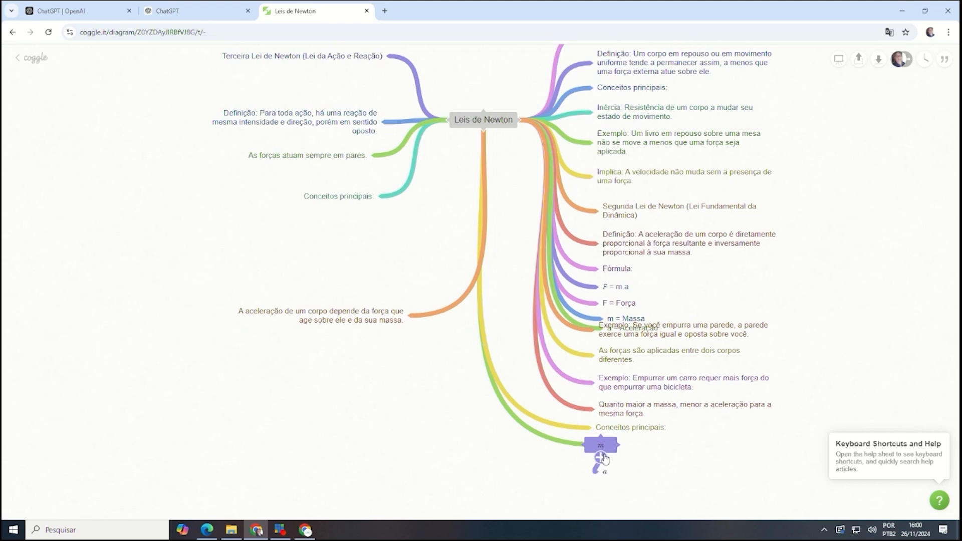
- Delete the stray "a" and "m" items and the leftover connecting branch below the lowest "Conceitos principais:"
{"action": "right_click", "coordinate": [603, 458]}
{"action": "left_click", "coordinate": [630, 463]}
{"action": "right_click", "coordinate": [592, 447]}
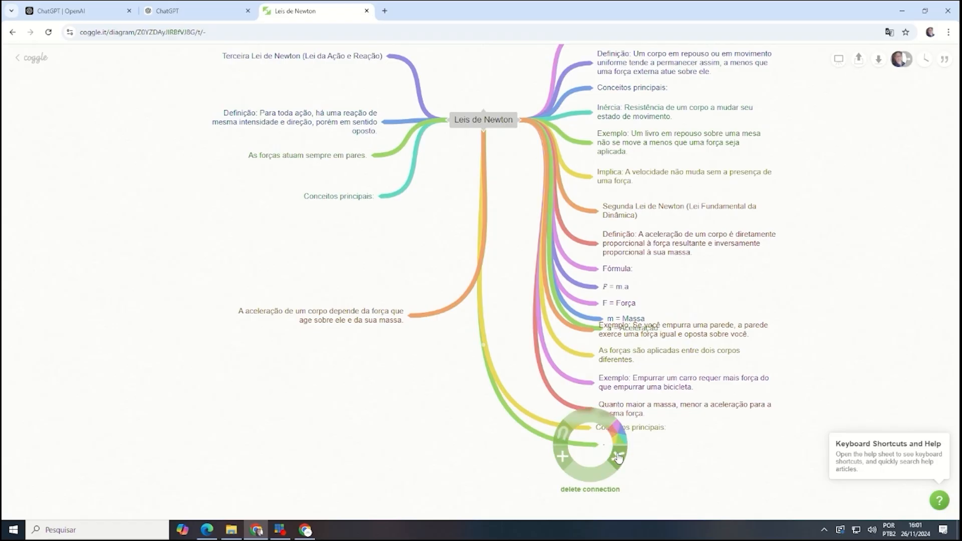
{"action": "left_click", "coordinate": [618, 456]}
{"action": "right_click", "coordinate": [610, 455]}
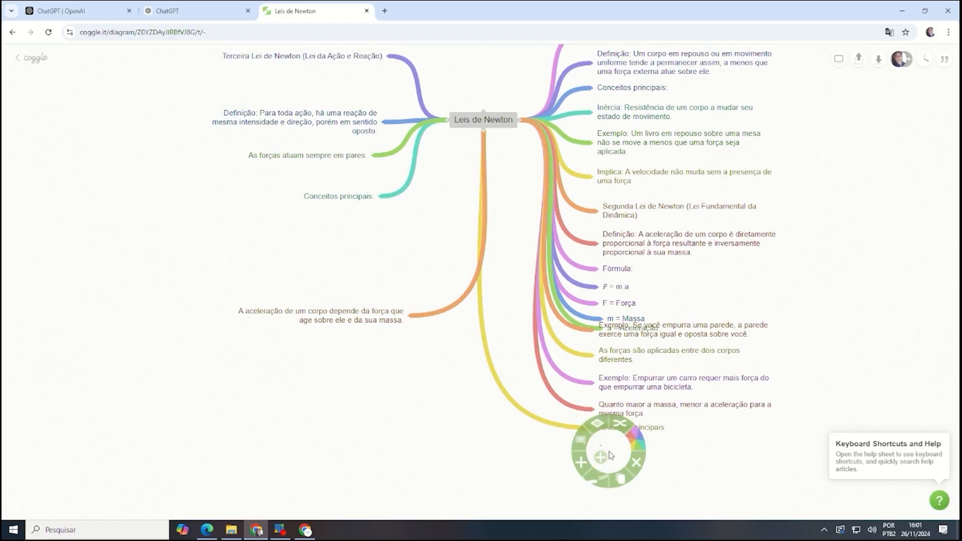
{"action": "left_click", "coordinate": [633, 462]}
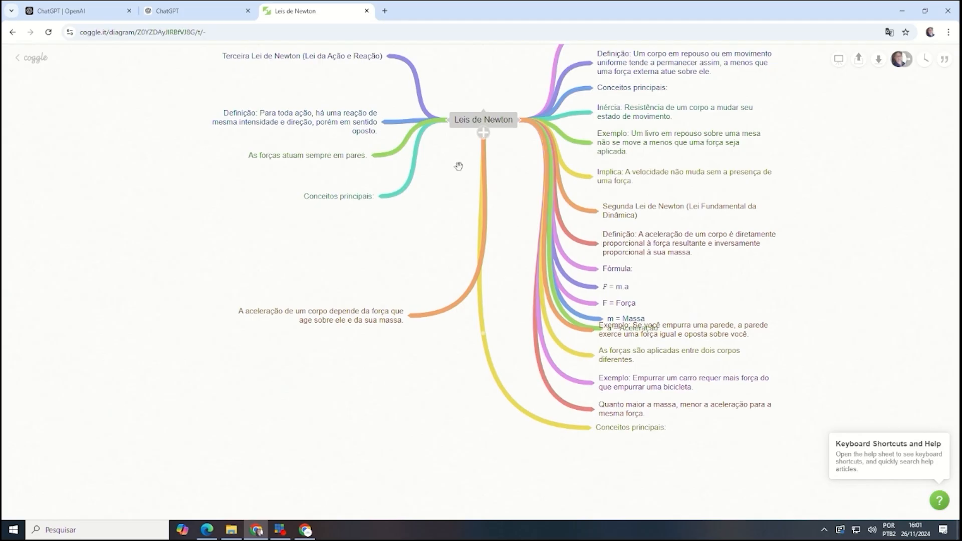
- Move the lowest "Conceitos principais:" to the third law's side and space out the overlapping branches from "a = Aceleração" down to "Quanto maior a massa"
{"action": "left_click_drag", "start_coordinate": [620, 433], "coordinate": [376, 251]}
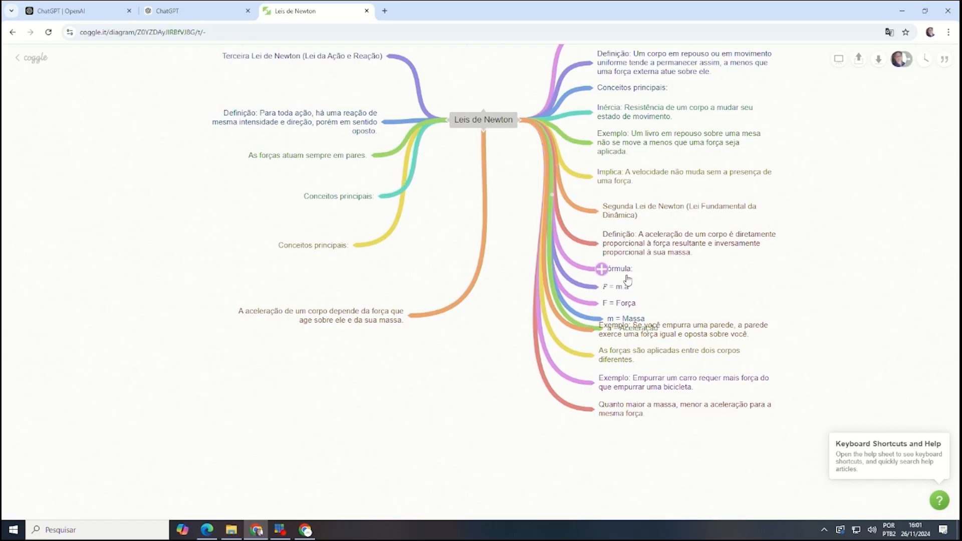
{"action": "left_click_drag", "start_coordinate": [613, 411], "coordinate": [612, 450]}
{"action": "left_click_drag", "start_coordinate": [625, 389], "coordinate": [619, 429]}
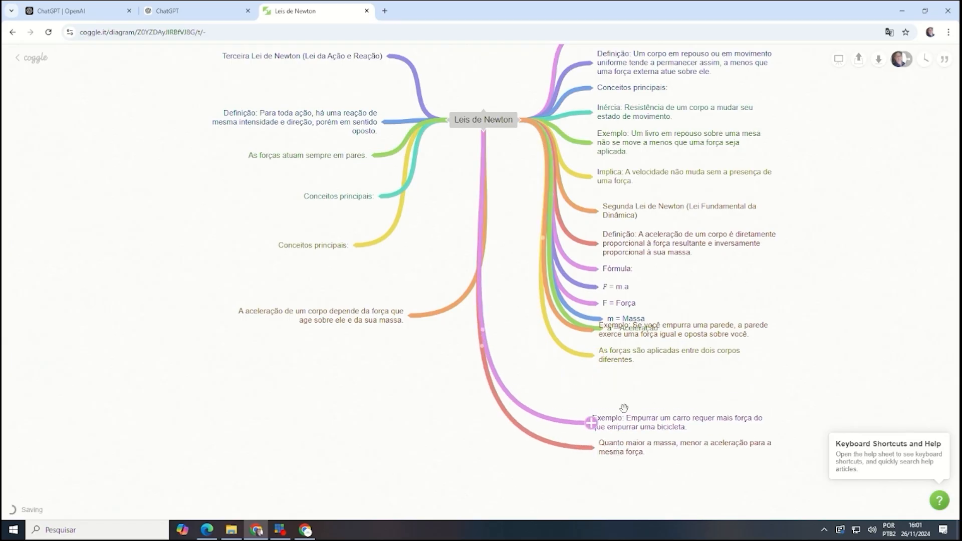
{"action": "left_click_drag", "start_coordinate": [627, 358], "coordinate": [627, 395]}
{"action": "mouse_move", "coordinate": [629, 331]}
{"action": "left_mouse_down"}
{"action": "mouse_move", "coordinate": [626, 366]}
{"action": "mouse_move", "coordinate": [617, 336]}
{"action": "mouse_move", "coordinate": [617, 345]}
{"action": "mouse_move", "coordinate": [627, 326]}
{"action": "mouse_move", "coordinate": [620, 342]}
{"action": "left_mouse_up"}
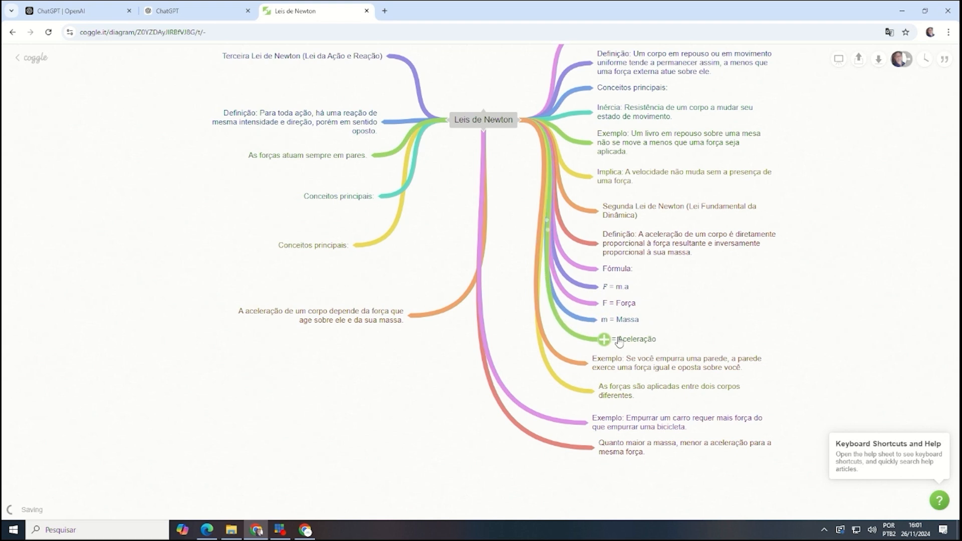
{"action": "left_click_drag", "start_coordinate": [682, 316], "coordinate": [686, 316]}
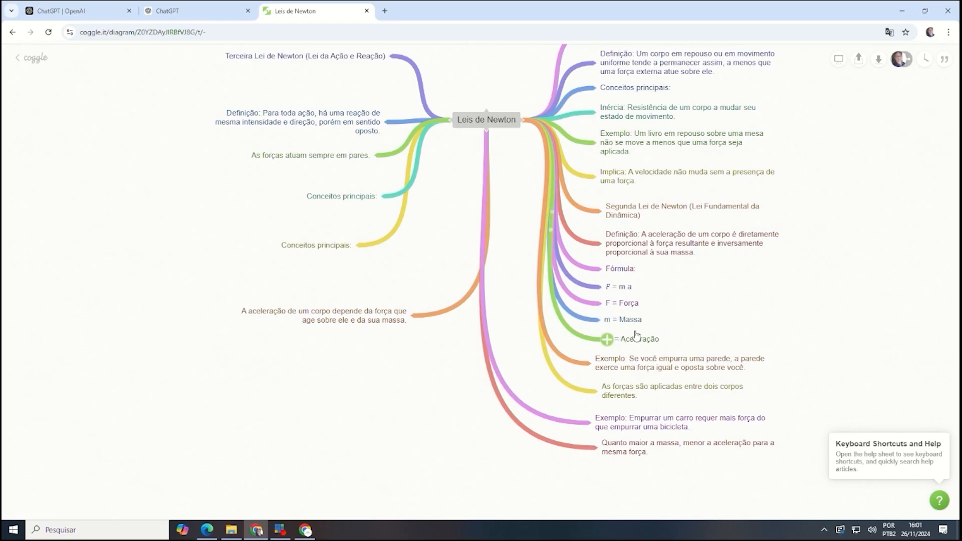
{"action": "left_click_drag", "start_coordinate": [636, 345], "coordinate": [636, 343]}
{"action": "left_click_drag", "start_coordinate": [655, 373], "coordinate": [668, 371]}
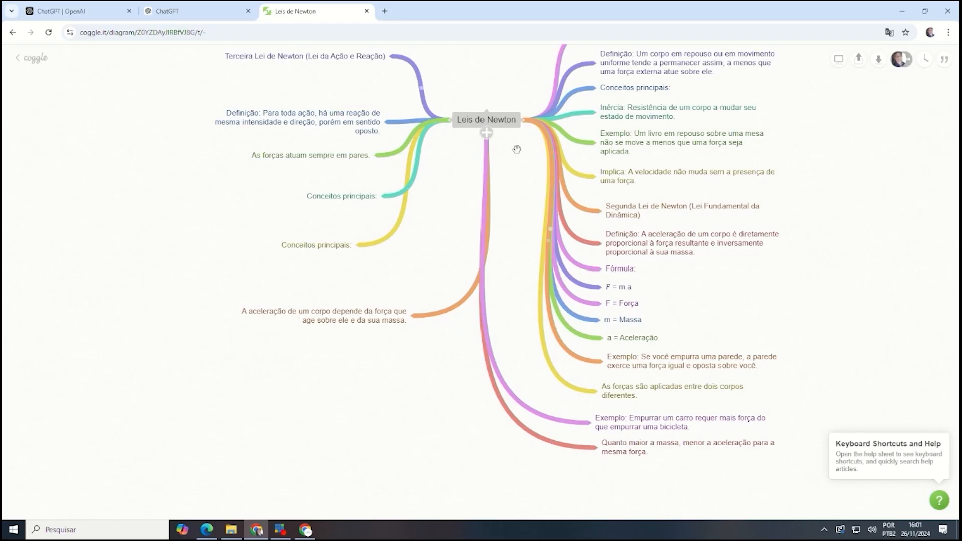
- Consult the second law's outline in ChatGPT and, back in Coggle, align the wall and car "Exemplo:" branches with their neighbours
{"action": "left_click", "coordinate": [225, 13]}
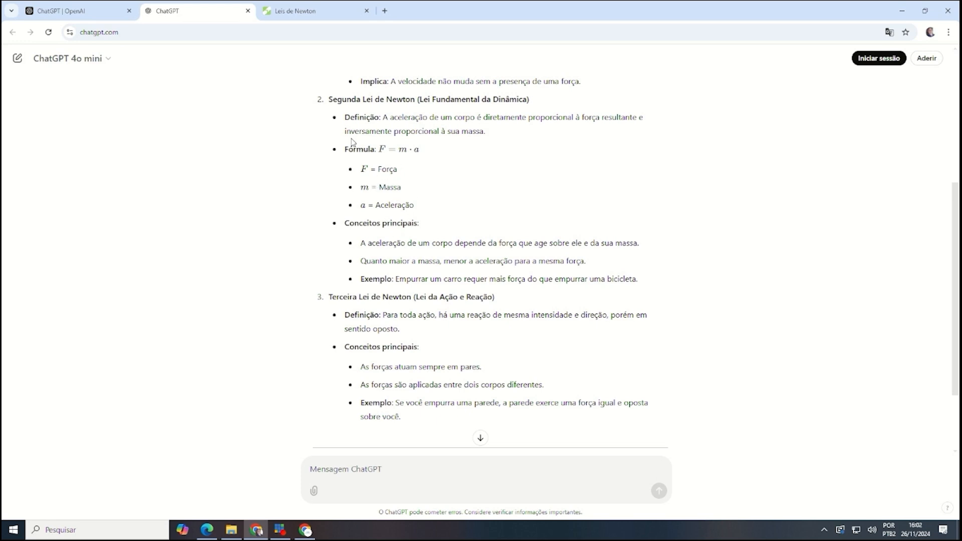
{"action": "left_click", "coordinate": [293, 11]}
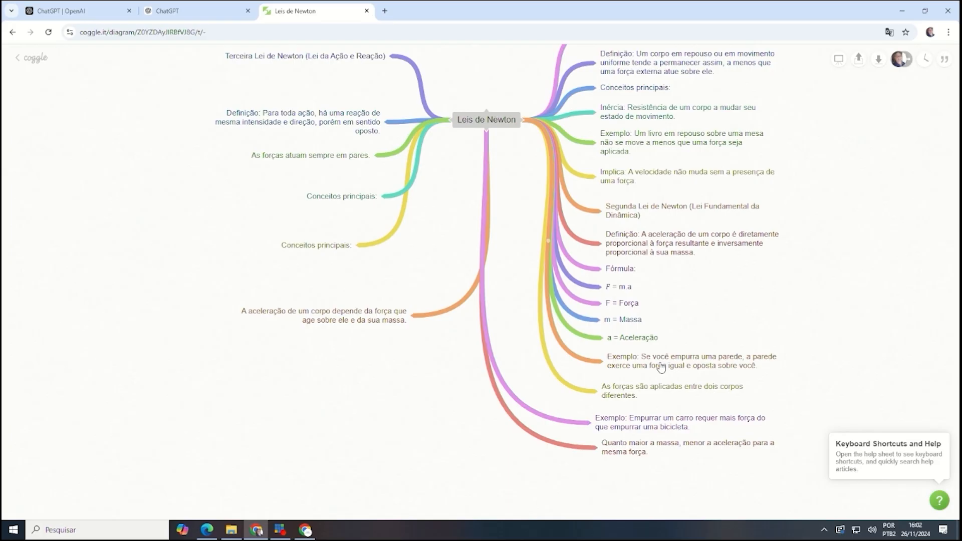
{"action": "left_click_drag", "start_coordinate": [662, 368], "coordinate": [661, 370]}
{"action": "left_click_drag", "start_coordinate": [657, 427], "coordinate": [663, 427]}
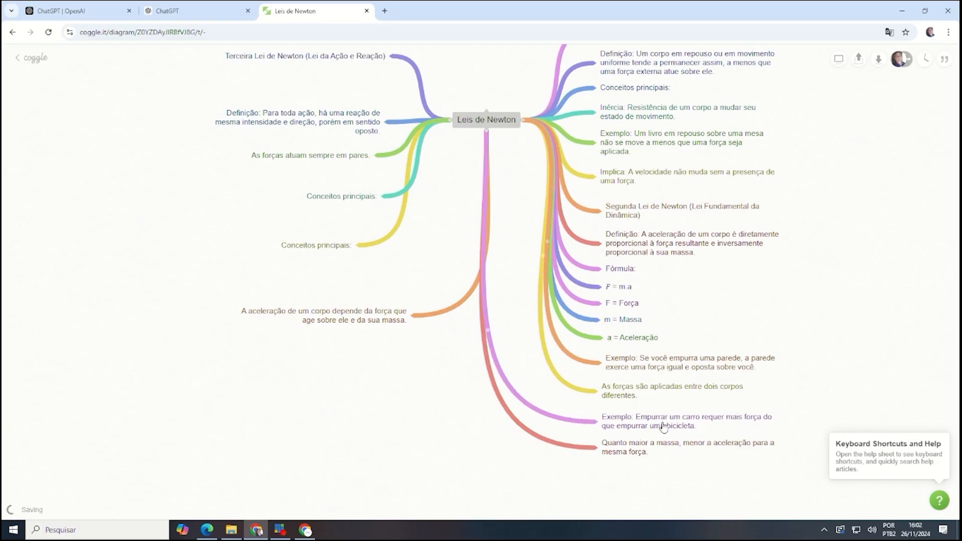
- Stack the third law's branches closely under its title: "Definição", "Conceitos principais:", "As forças atuam sempre em pares.", and the second "Conceitos principais:"
{"action": "scroll", "coordinate": [402, 171], "scroll_direction": "up", "scroll_amount": 2}
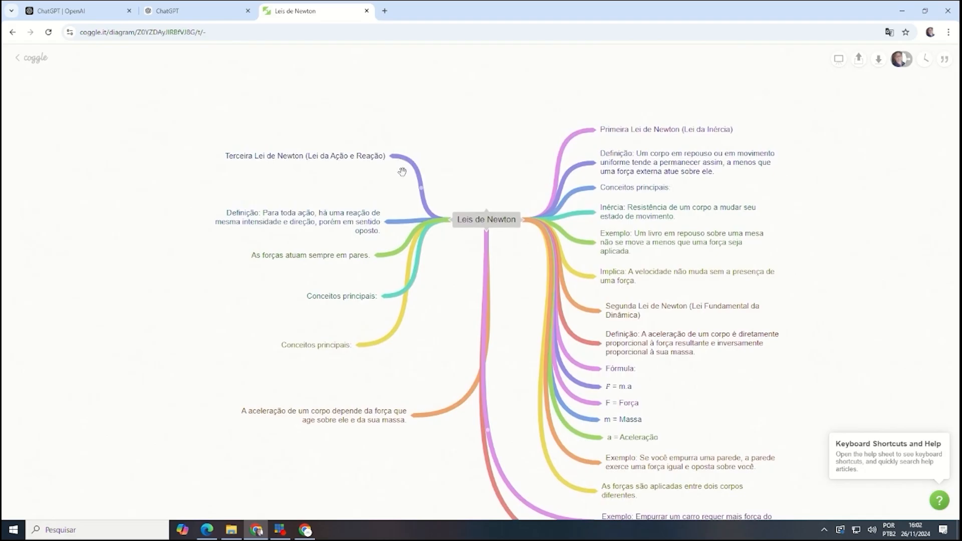
{"action": "scroll", "coordinate": [465, 191], "scroll_direction": "down", "scroll_amount": 2}
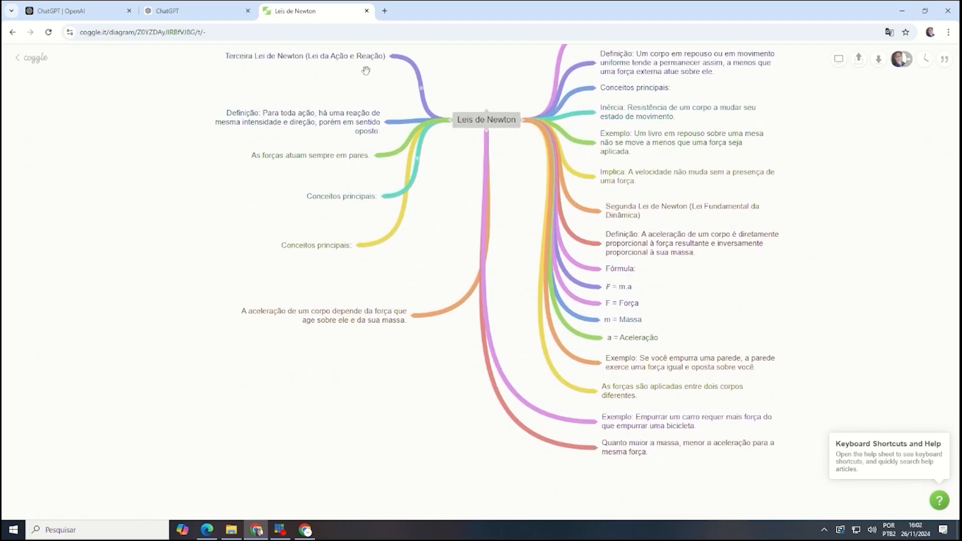
{"action": "left_click_drag", "start_coordinate": [359, 118], "coordinate": [362, 90]}
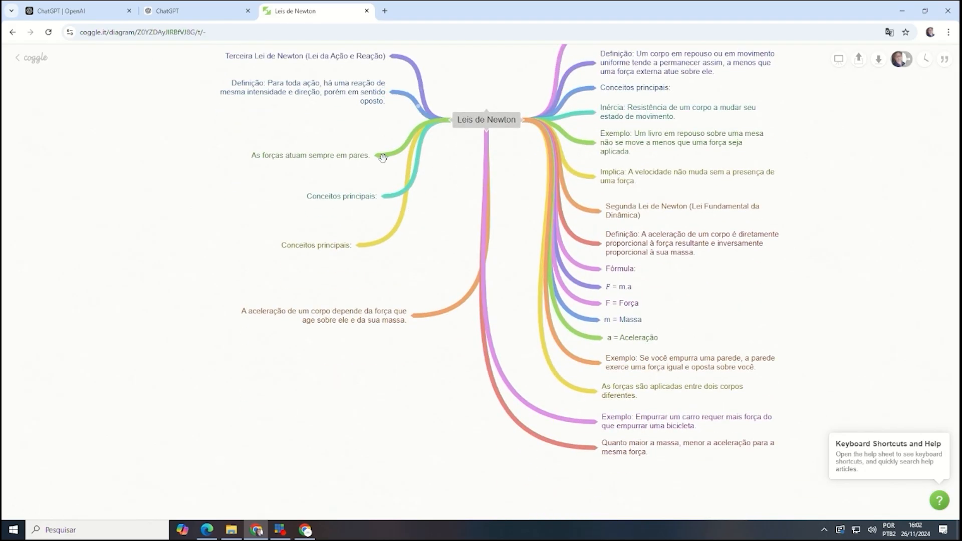
{"action": "left_click_drag", "start_coordinate": [336, 201], "coordinate": [259, 121]}
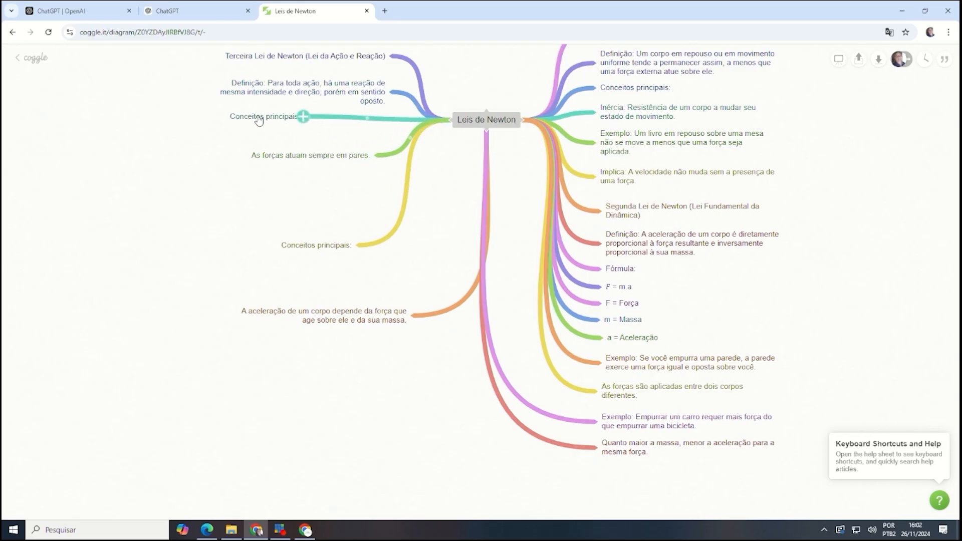
{"action": "left_click_drag", "start_coordinate": [288, 161], "coordinate": [263, 147]}
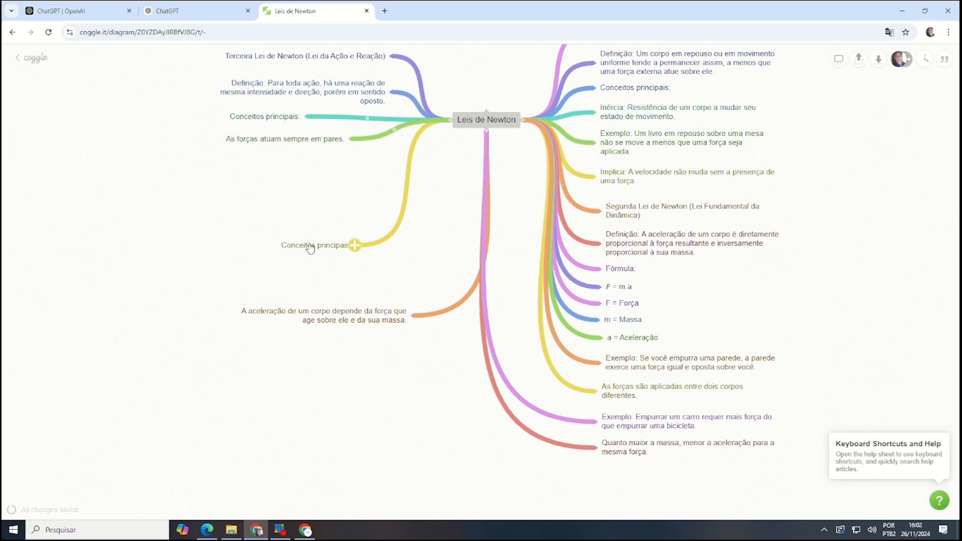
{"action": "left_click_drag", "start_coordinate": [317, 252], "coordinate": [273, 173]}
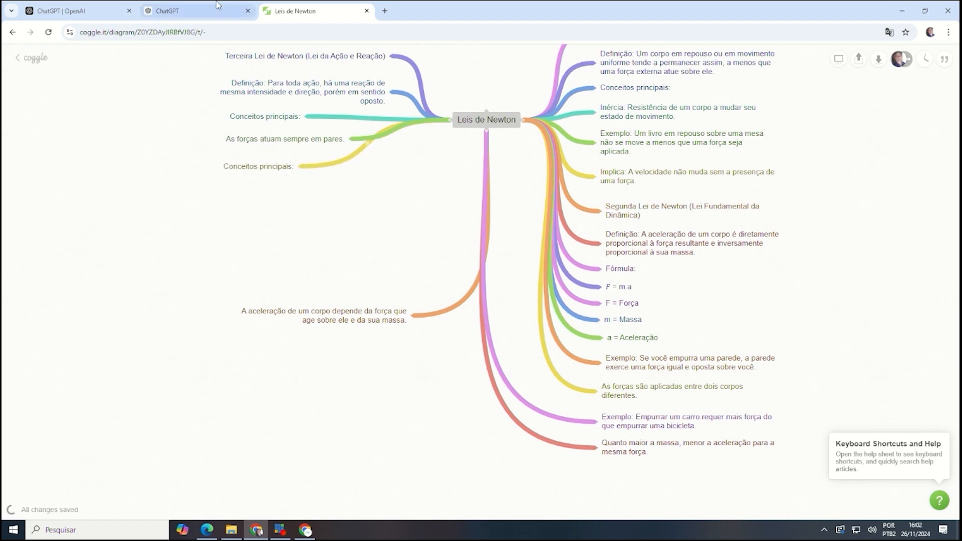
- Following the ChatGPT outline, move the wall example and "As forças são aplicadas" to the third law, and its extra "Conceitos principais:" below "a = Aceleração"
{"action": "left_click", "coordinate": [212, 15]}
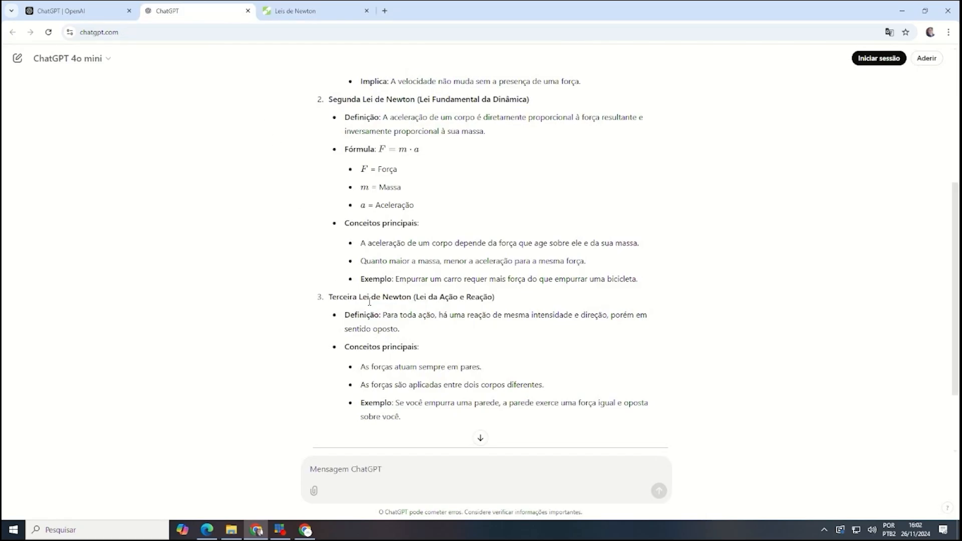
{"action": "left_click", "coordinate": [326, 11]}
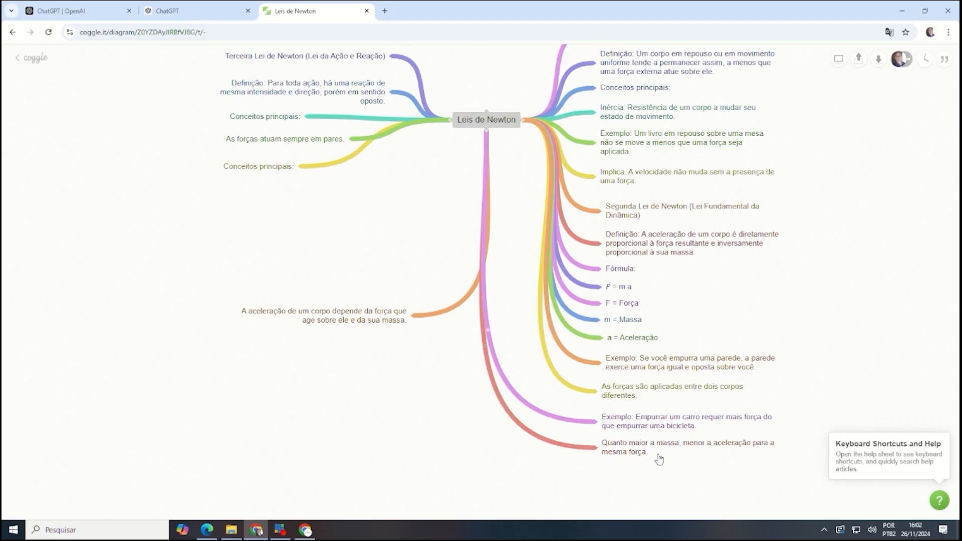
{"action": "left_click_drag", "start_coordinate": [741, 370], "coordinate": [523, 193]}
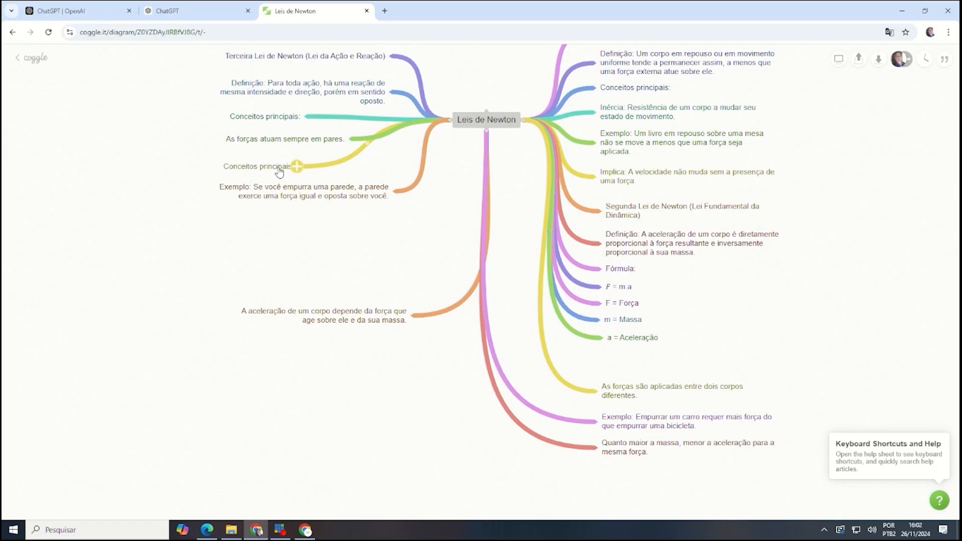
{"action": "left_click_drag", "start_coordinate": [274, 171], "coordinate": [582, 367]}
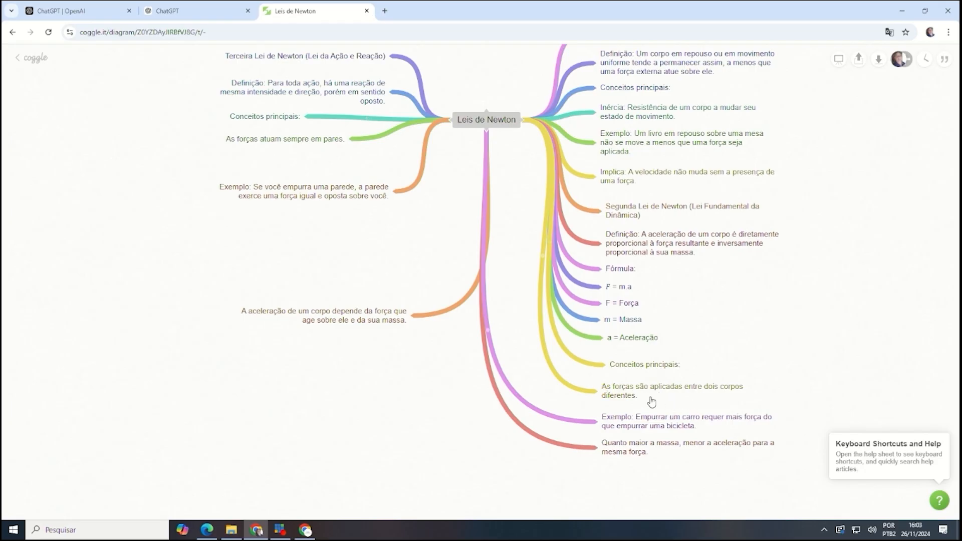
{"action": "left_click_drag", "start_coordinate": [642, 393], "coordinate": [401, 164]}
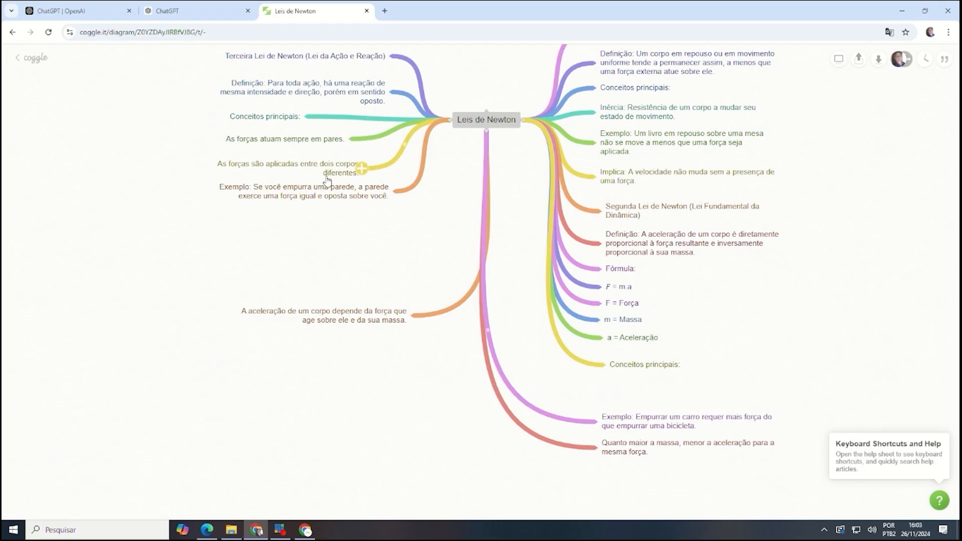
- Check the ChatGPT outline and move "A aceleração de um corpo depende da força" directly below the second law's "Conceitos principais:" in Coggle
{"action": "left_click", "coordinate": [176, 6]}
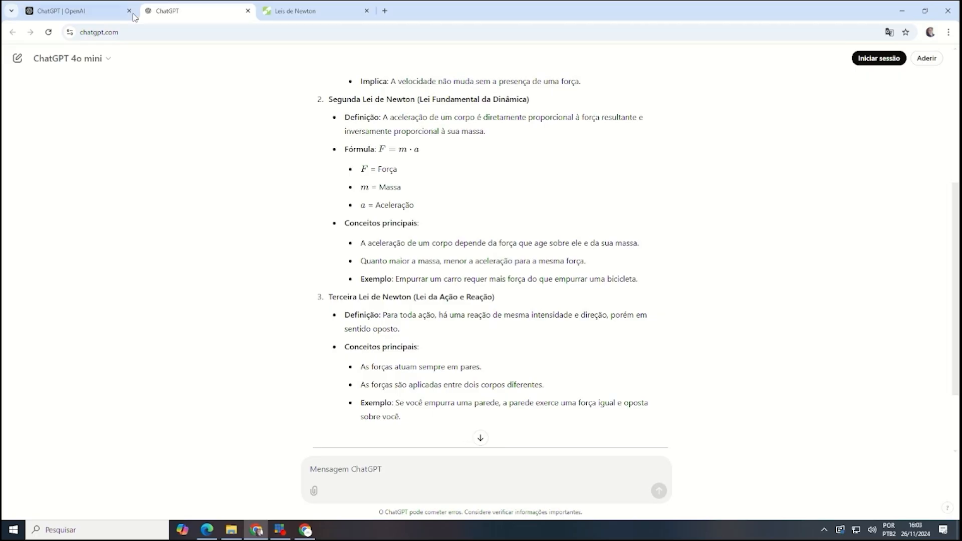
{"action": "left_click", "coordinate": [283, 12]}
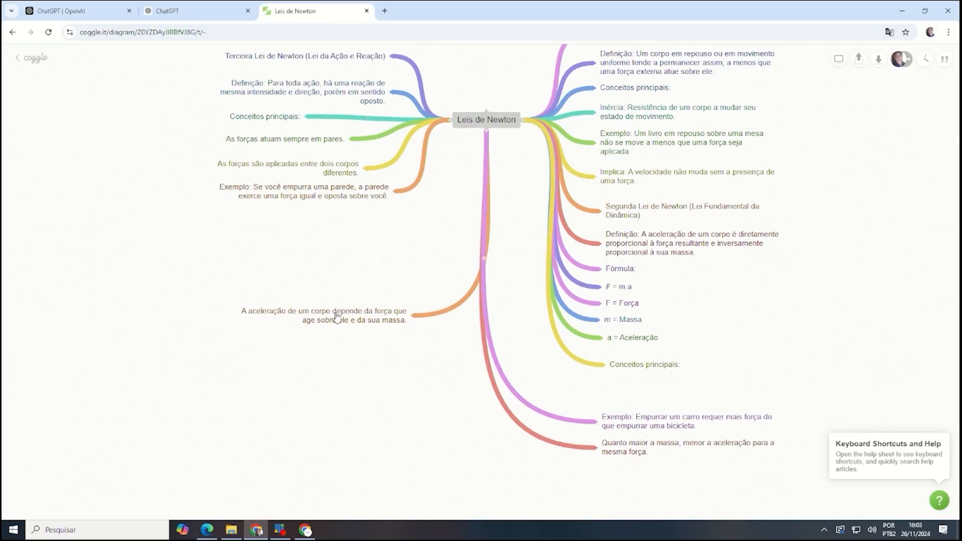
{"action": "left_click_drag", "start_coordinate": [336, 316], "coordinate": [588, 386]}
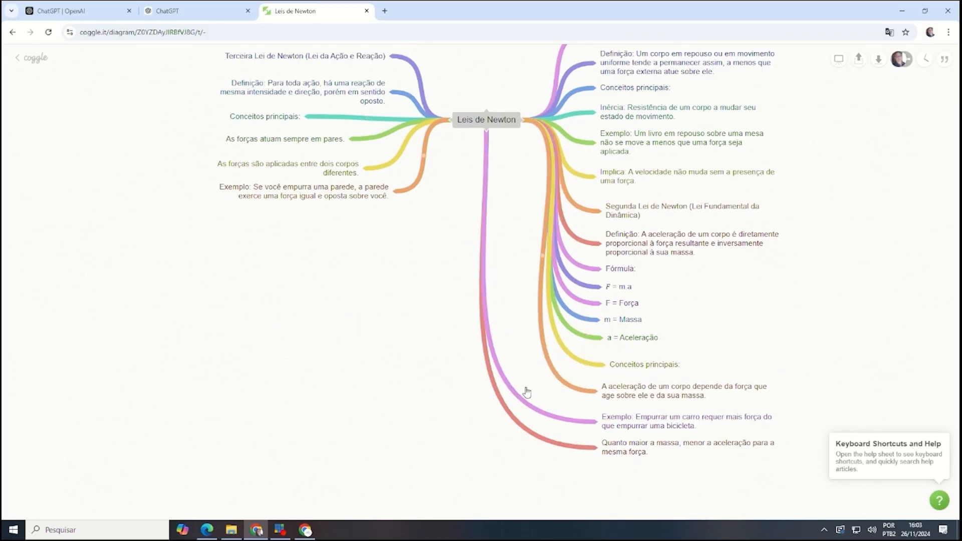
{"action": "scroll", "coordinate": [327, 126], "scroll_direction": "up", "scroll_amount": 2}
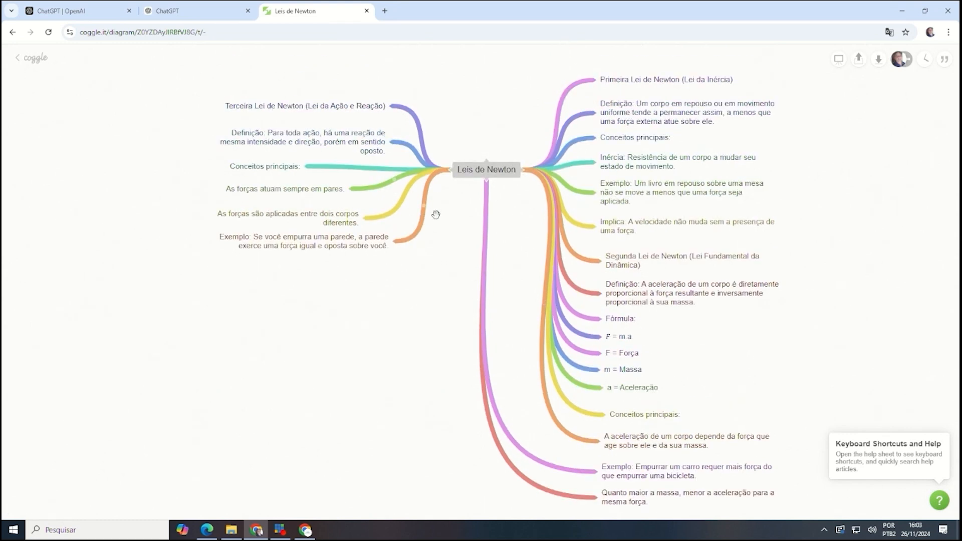
- Check the order in ChatGPT and place "Quanto maior a massa" above the car example at the end of the second law in Coggle
{"action": "left_click", "coordinate": [191, 11]}
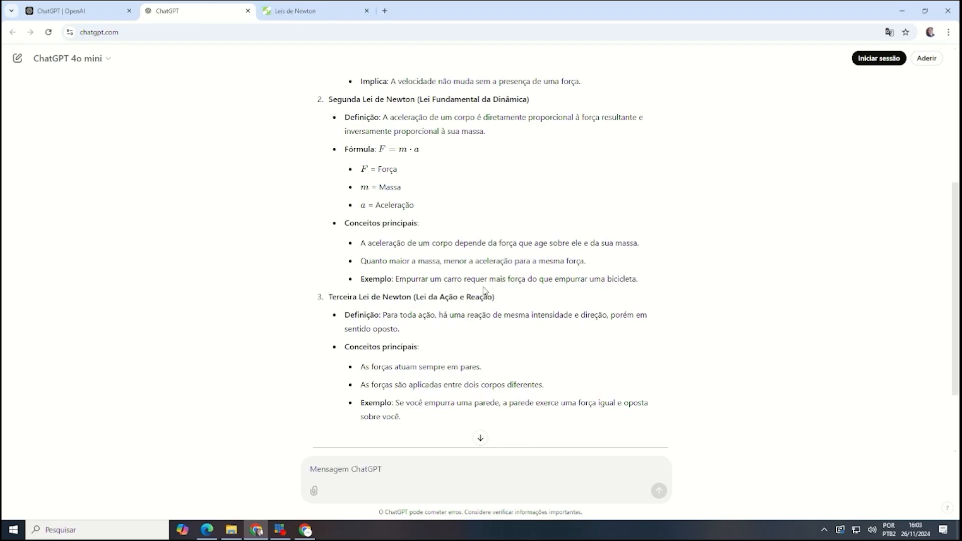
{"action": "left_click", "coordinate": [304, 12]}
{"action": "scroll", "coordinate": [602, 471], "scroll_direction": "down", "scroll_amount": 1}
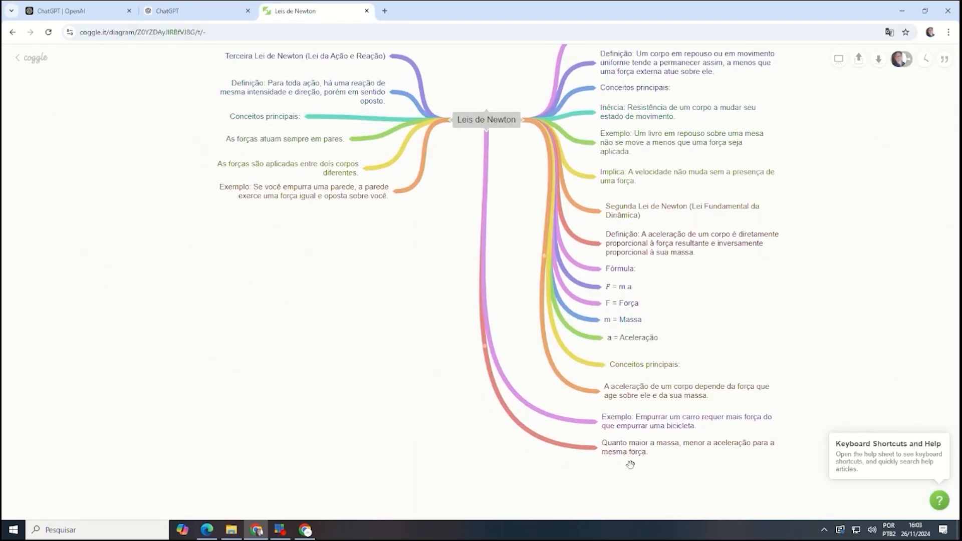
{"action": "mouse_move", "coordinate": [642, 422]}
{"action": "left_mouse_down"}
{"action": "mouse_move", "coordinate": [643, 454]}
{"action": "mouse_move", "coordinate": [646, 427]}
{"action": "left_mouse_up"}
{"action": "left_click_drag", "start_coordinate": [626, 479], "coordinate": [620, 453]}
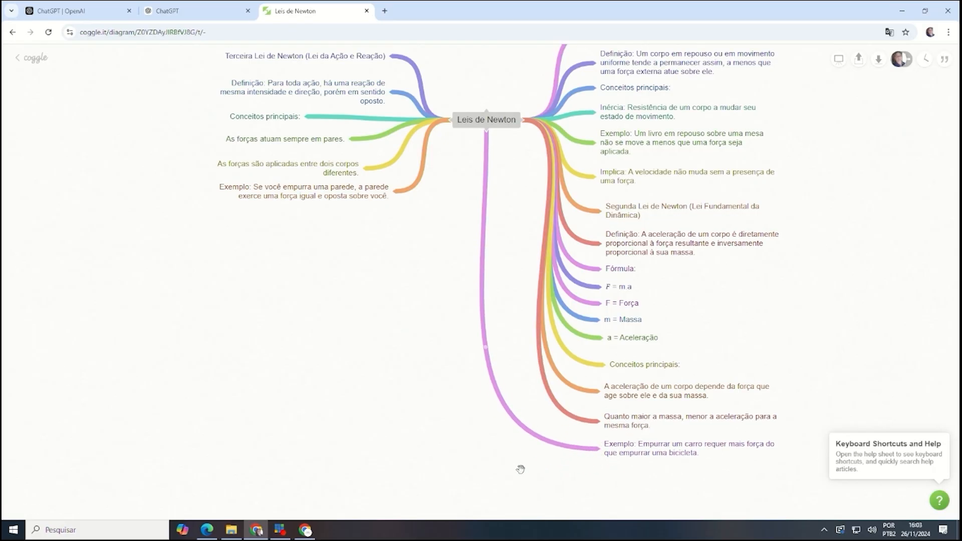
- Move the first law's title, definition, "Conceitos principais:", "Inércia", "Exemplo" and "Implica" branches up above the second law as a separate cluster near the central topic
{"action": "scroll", "coordinate": [521, 469], "scroll_direction": "up", "scroll_amount": 2}
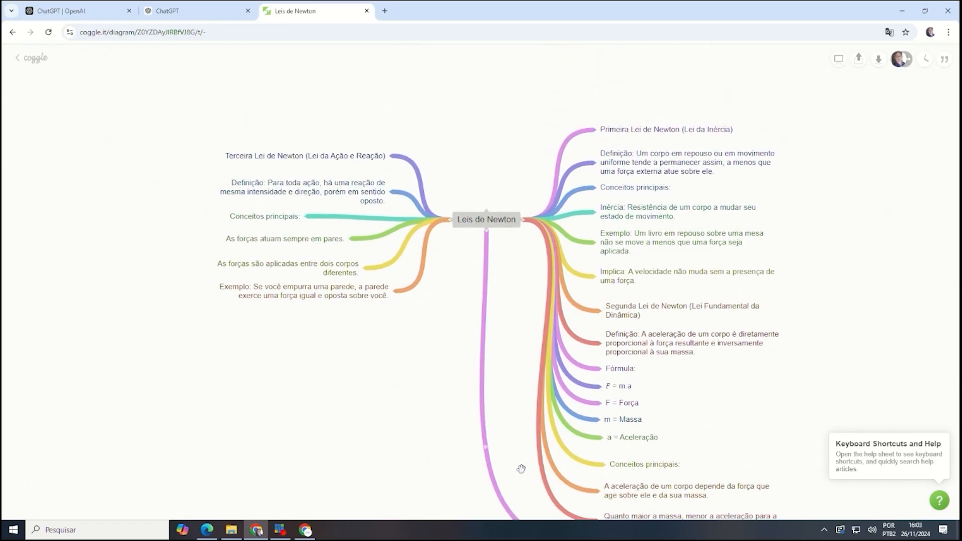
{"action": "scroll", "coordinate": [521, 469], "scroll_direction": "up", "scroll_amount": 1}
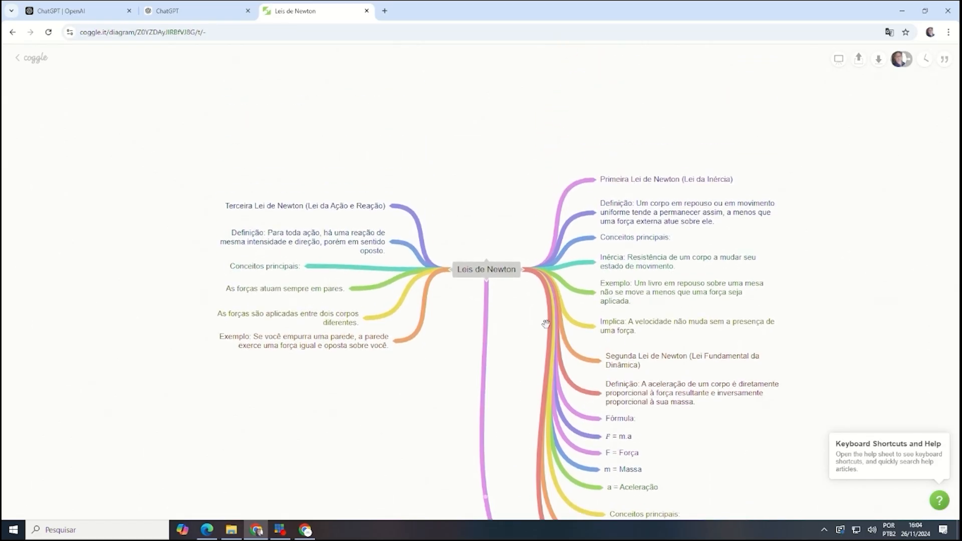
{"action": "left_click_drag", "start_coordinate": [504, 151], "coordinate": [518, 108]}
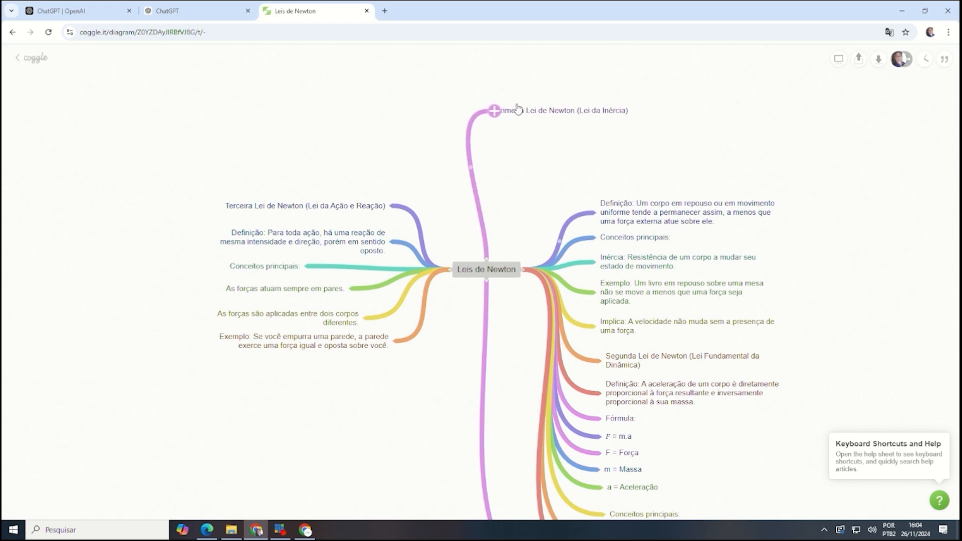
{"action": "left_click_drag", "start_coordinate": [597, 213], "coordinate": [507, 140]}
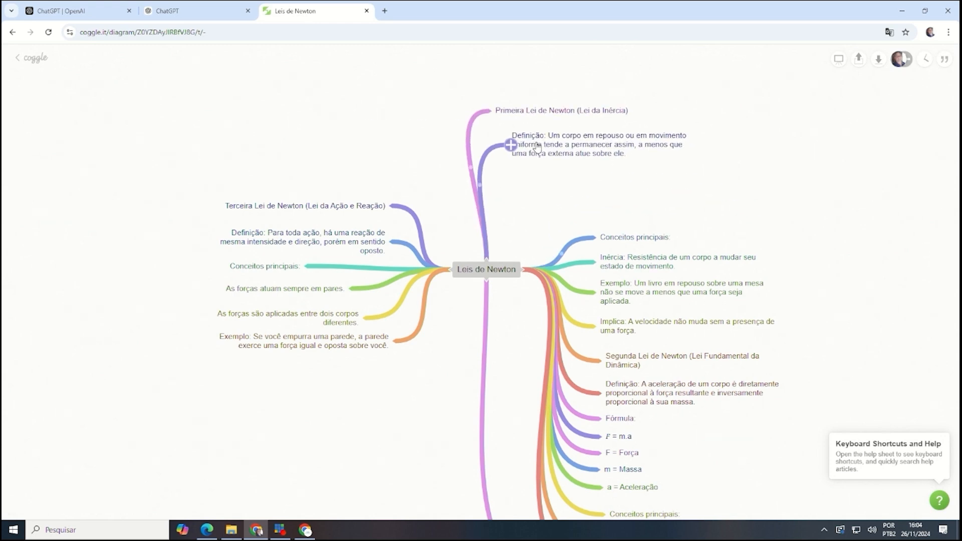
{"action": "left_click_drag", "start_coordinate": [630, 242], "coordinate": [558, 175]}
{"action": "left_click_drag", "start_coordinate": [620, 262], "coordinate": [552, 194]}
{"action": "mouse_move", "coordinate": [626, 311]}
{"action": "left_mouse_down"}
{"action": "mouse_move", "coordinate": [600, 285]}
{"action": "mouse_move", "coordinate": [593, 235]}
{"action": "left_mouse_up"}
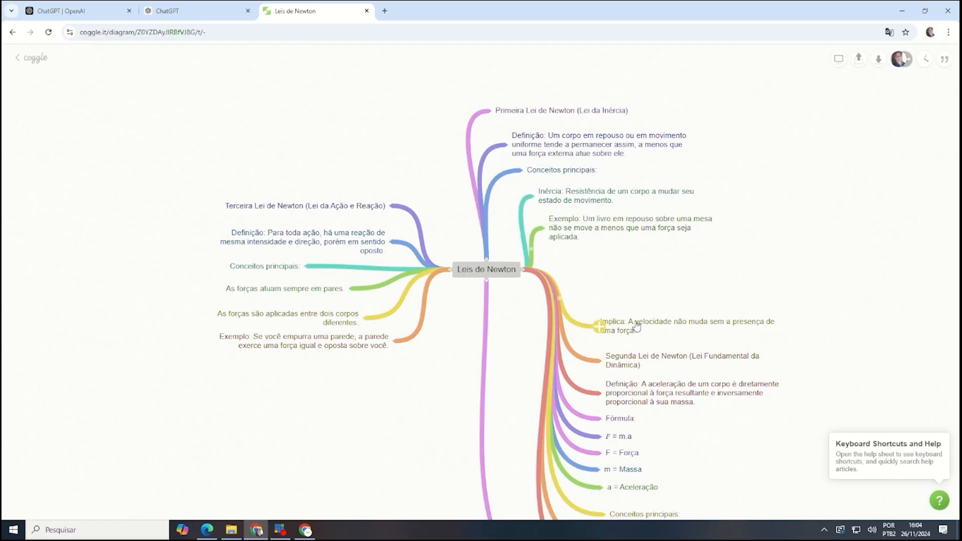
{"action": "left_click_drag", "start_coordinate": [636, 326], "coordinate": [603, 257]}
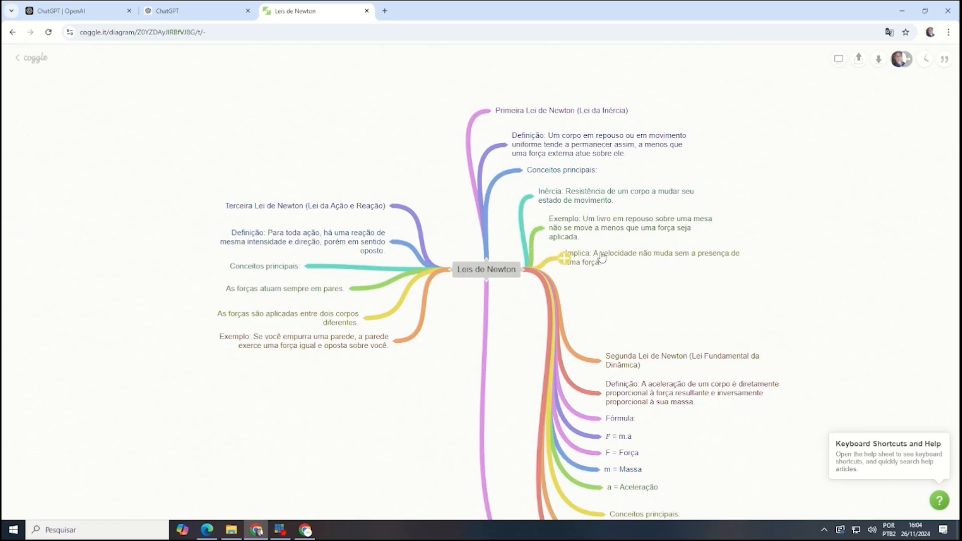
- Move the second law's title, definition, "Fórmula:", "F = m.a", "F = Força", "m = Massa" and "a = Aceleração" branches up below the first law's cluster
{"action": "left_click_drag", "start_coordinate": [631, 362], "coordinate": [686, 301]}
{"action": "left_click_drag", "start_coordinate": [647, 395], "coordinate": [700, 335]}
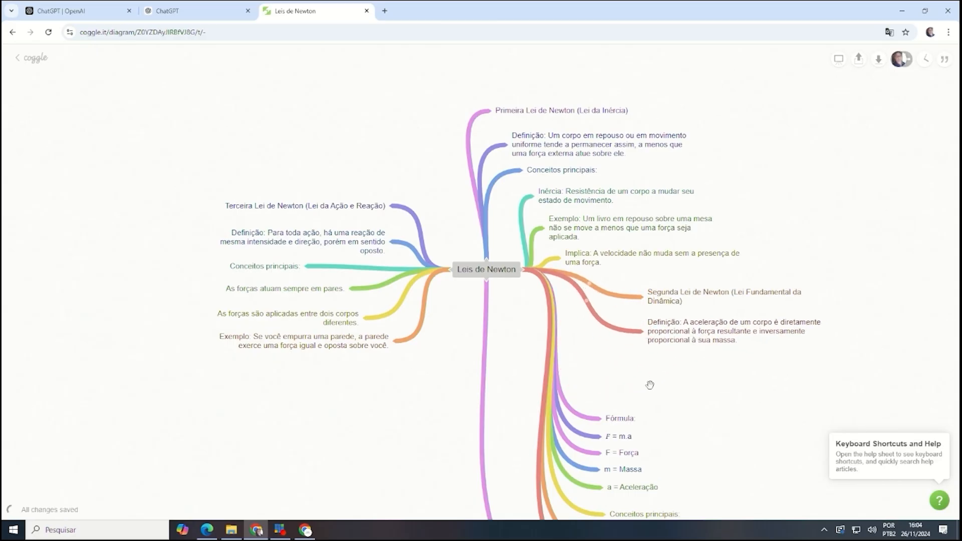
{"action": "left_click_drag", "start_coordinate": [622, 423], "coordinate": [674, 369]}
{"action": "left_click_drag", "start_coordinate": [624, 441], "coordinate": [672, 394]}
{"action": "left_click_drag", "start_coordinate": [643, 455], "coordinate": [674, 443]}
{"action": "left_click_drag", "start_coordinate": [609, 488], "coordinate": [675, 466]}
- Move the second law's "Conceitos principais:", "A aceleração de um corpo", "Quanto maior a massa" and car example branches up in order below "a = Aceleração"
{"action": "scroll", "coordinate": [624, 496], "scroll_direction": "down", "scroll_amount": 1}
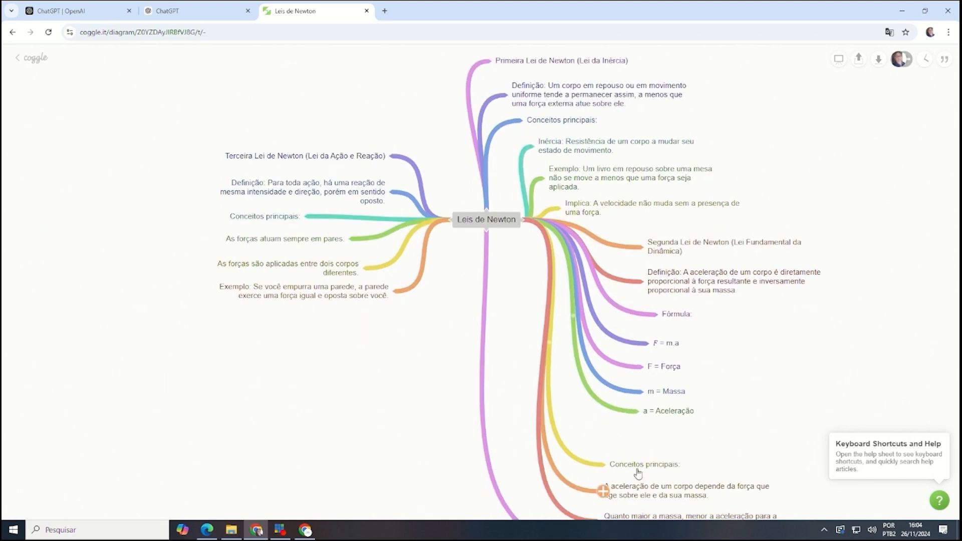
{"action": "left_click_drag", "start_coordinate": [641, 465], "coordinate": [673, 434]}
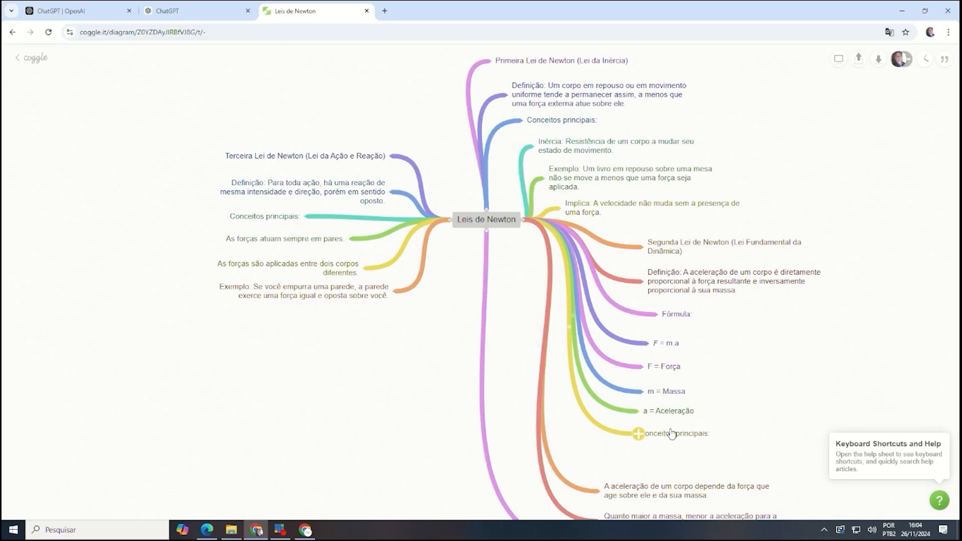
{"action": "left_click_drag", "start_coordinate": [606, 490], "coordinate": [642, 458]}
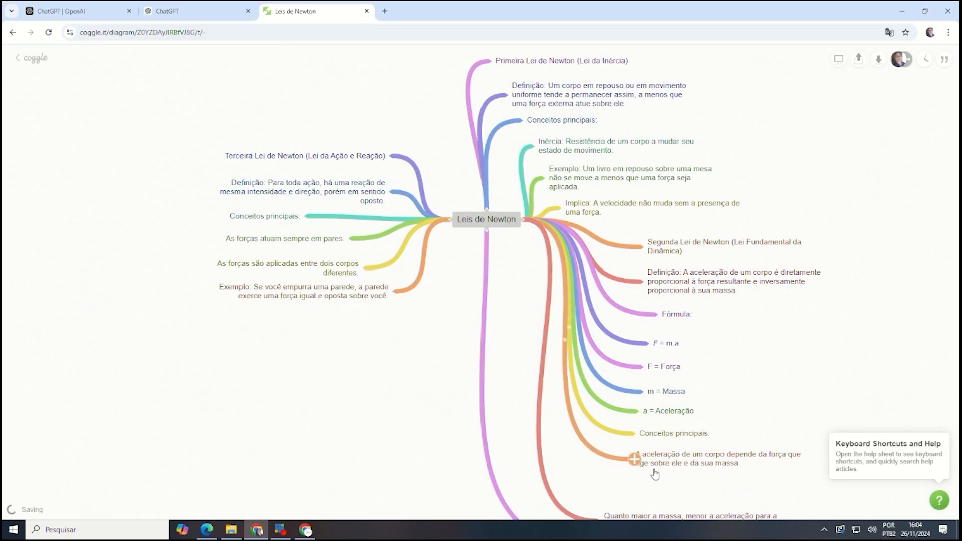
{"action": "scroll", "coordinate": [654, 476], "scroll_direction": "down", "scroll_amount": 2}
{"action": "left_click_drag", "start_coordinate": [654, 423], "coordinate": [677, 395]}
{"action": "left_click_drag", "start_coordinate": [632, 453], "coordinate": [647, 424]}
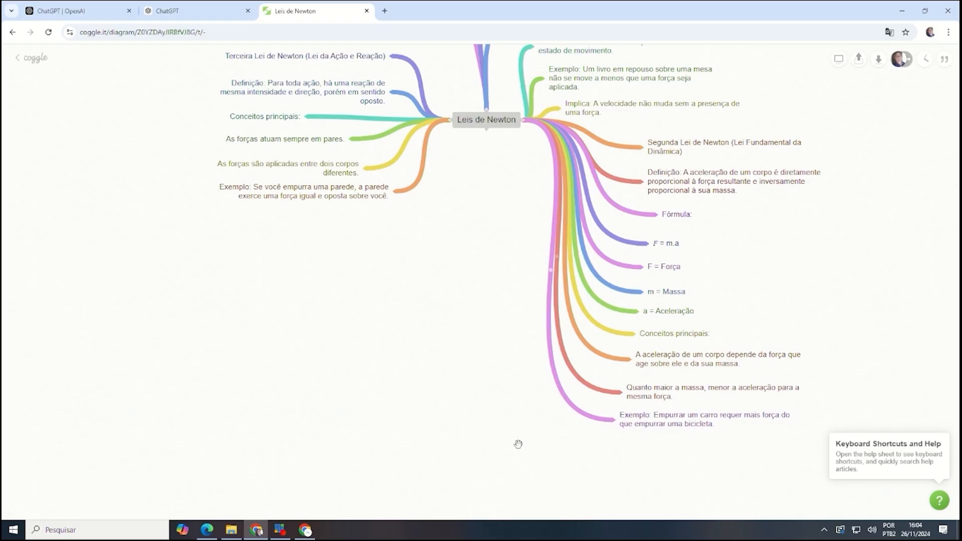
- Enlarge the page to 175% zoom and recentre the mind map around "Leis de Newton" to review the branches
{"action": "scroll", "coordinate": [518, 445], "scroll_direction": "up", "scroll_amount": 2}
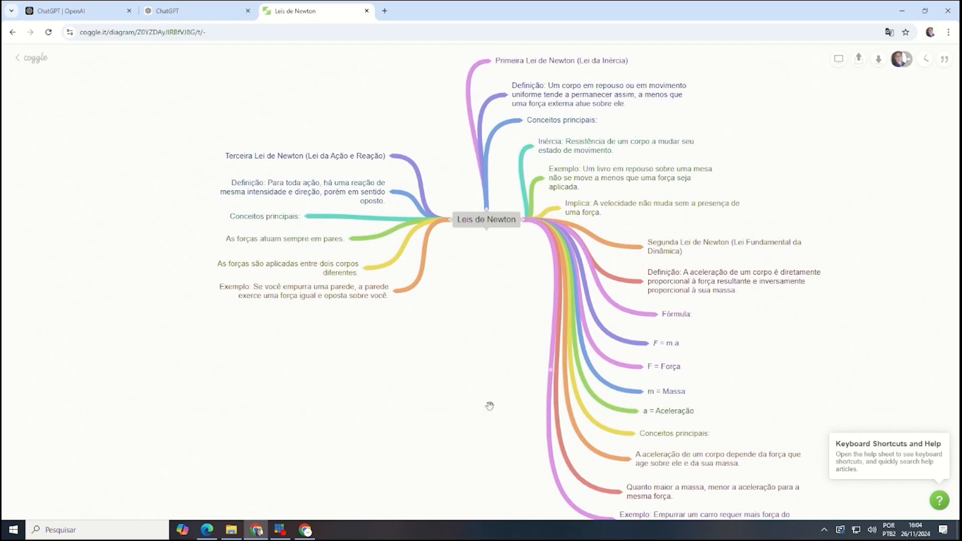
{"action": "left_click", "coordinate": [948, 33]}
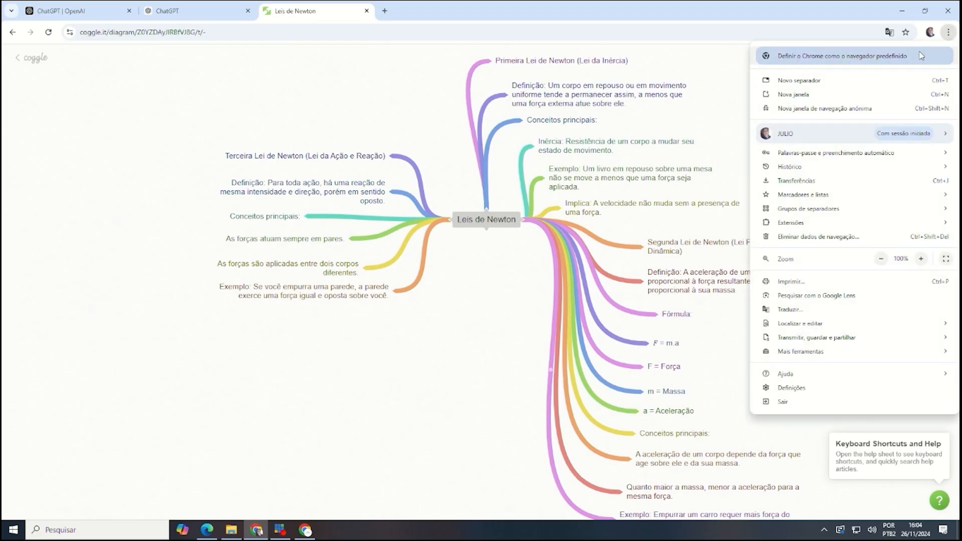
{"action": "left_click", "coordinate": [922, 259]}
{"action": "left_click", "coordinate": [922, 259]}
{"action": "left_click", "coordinate": [922, 259]}
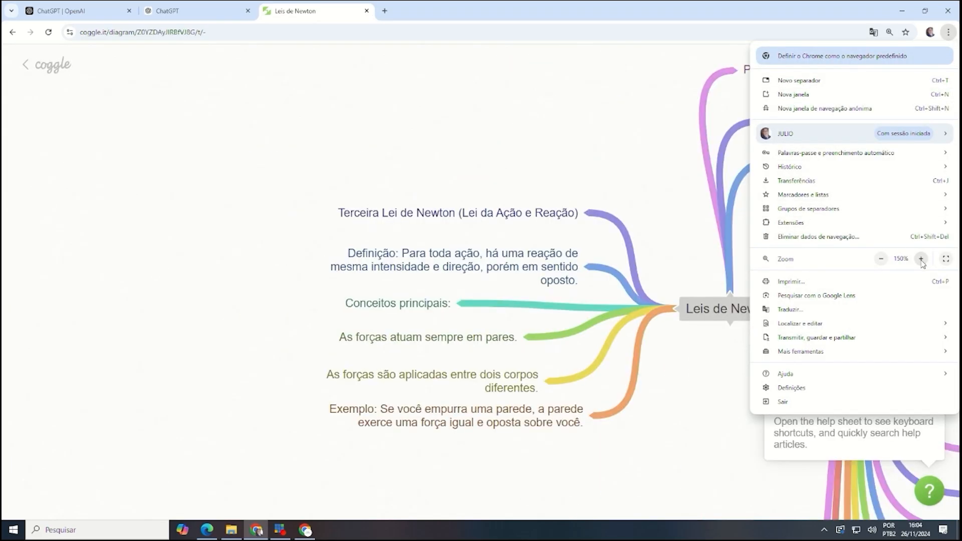
{"action": "left_click", "coordinate": [692, 412]}
{"action": "left_click_drag", "start_coordinate": [692, 412], "coordinate": [411, 443]}
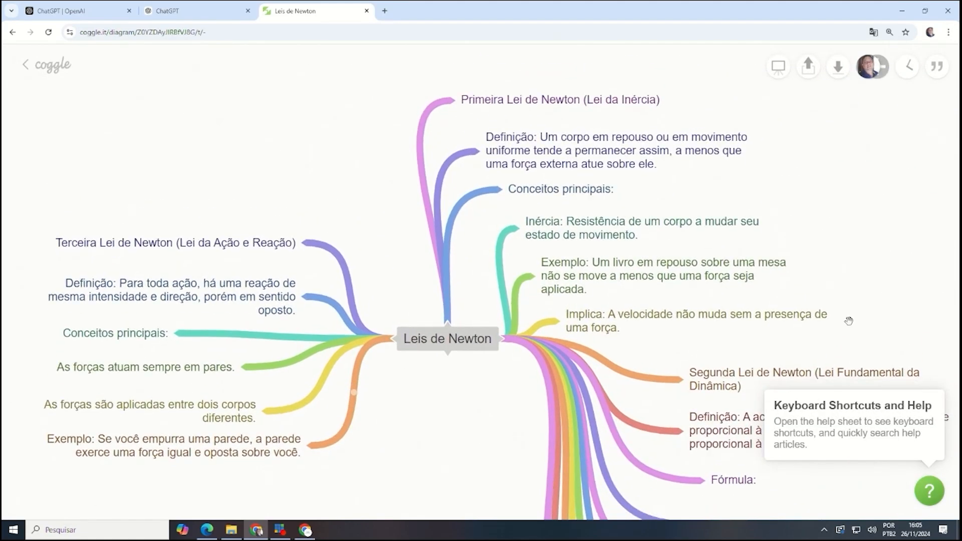
{"action": "left_click", "coordinate": [948, 33]}
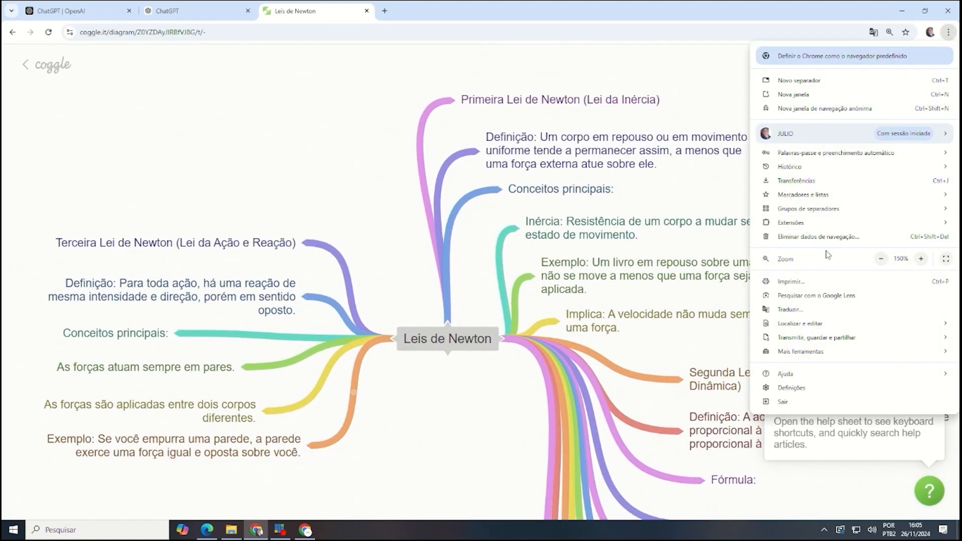
{"action": "left_click", "coordinate": [922, 259]}
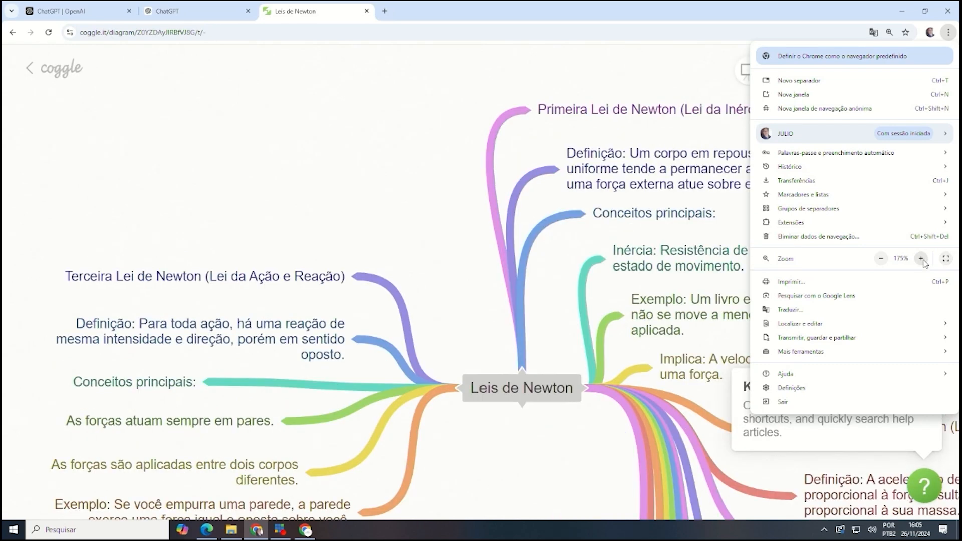
{"action": "left_click", "coordinate": [560, 446]}
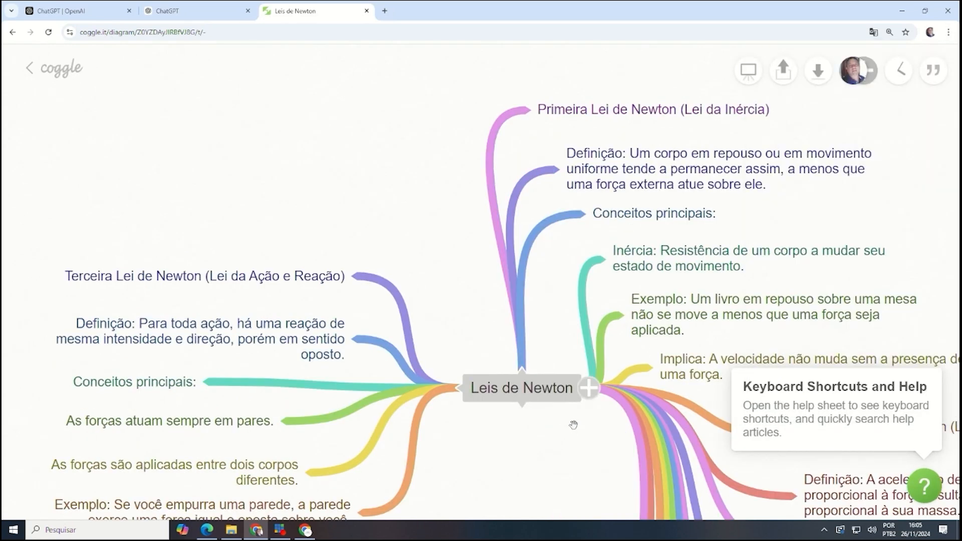